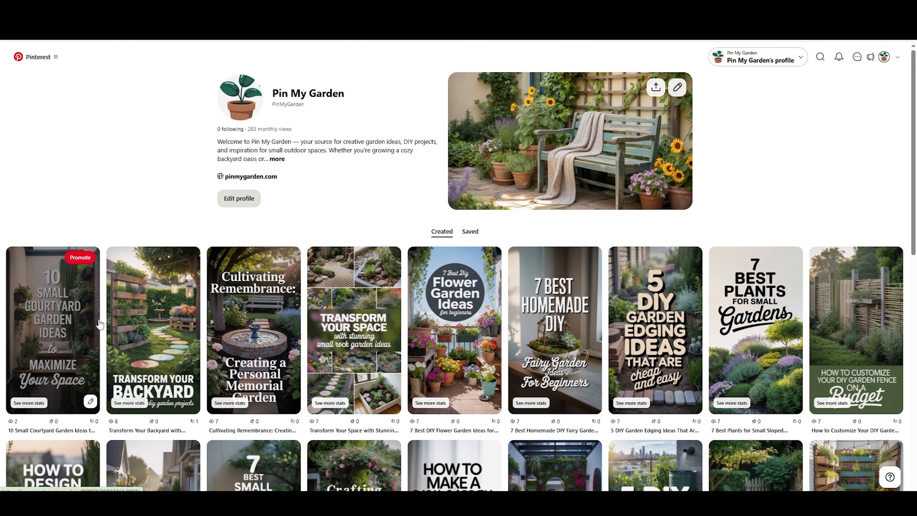
Search PinClicks Keyword Explorer for "garden" and review the Pinterest ideas page for the keyword raised garden beds
{"action": "scroll", "coordinate": [810, 320], "scroll_direction": "down", "scroll_amount": 5}
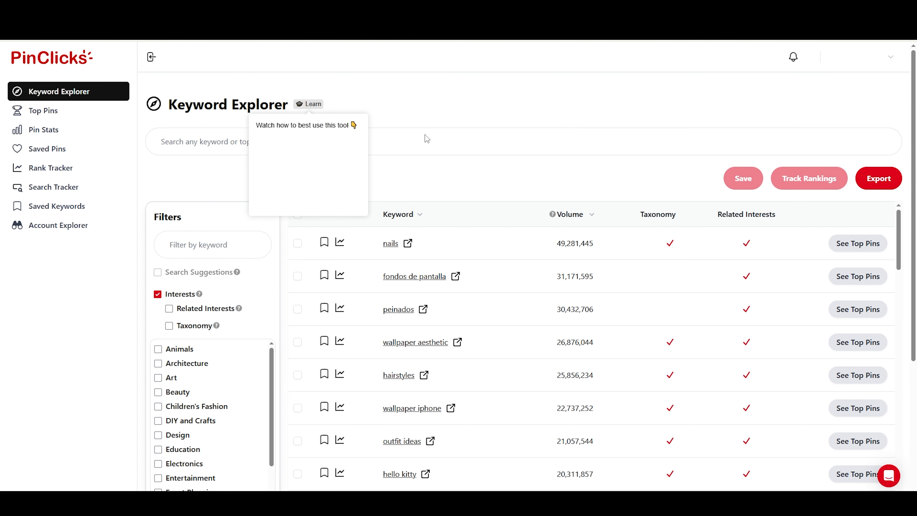
{"action": "left_click", "coordinate": [534, 137]}
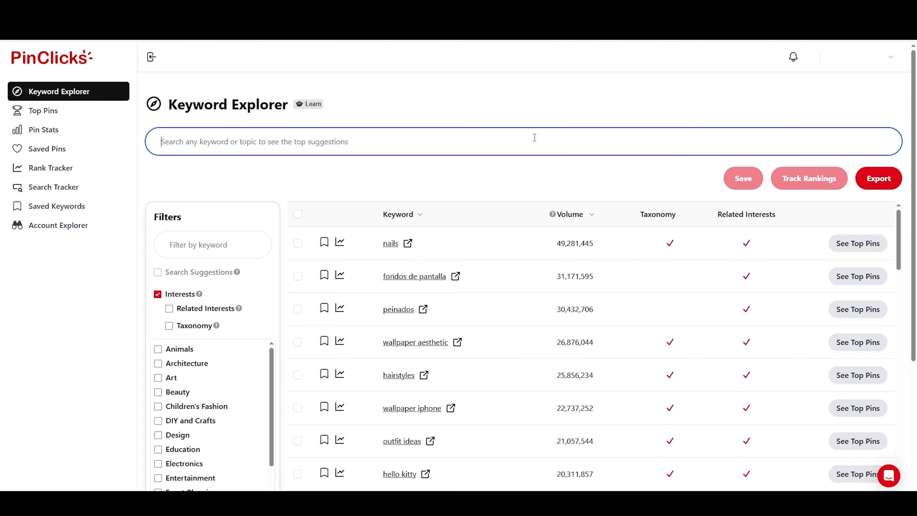
{"action": "type", "text": "gard"}
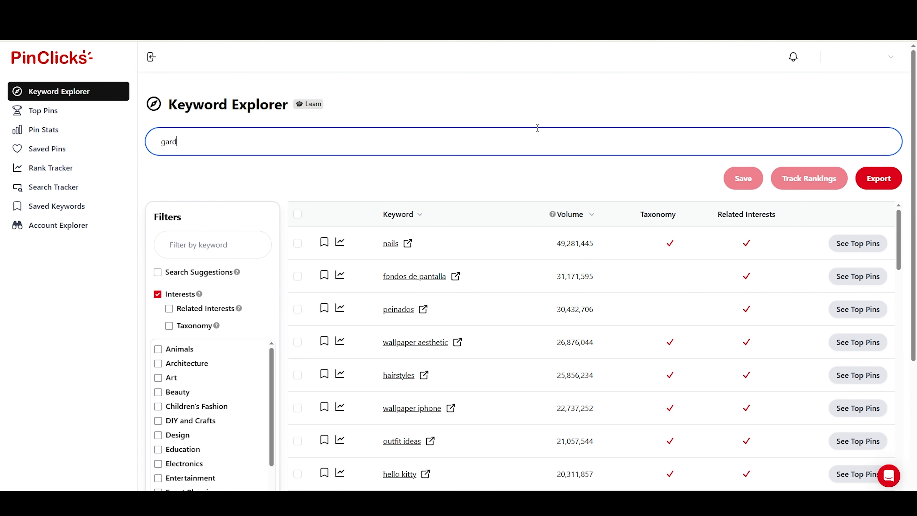
{"action": "key", "text": "Return"}
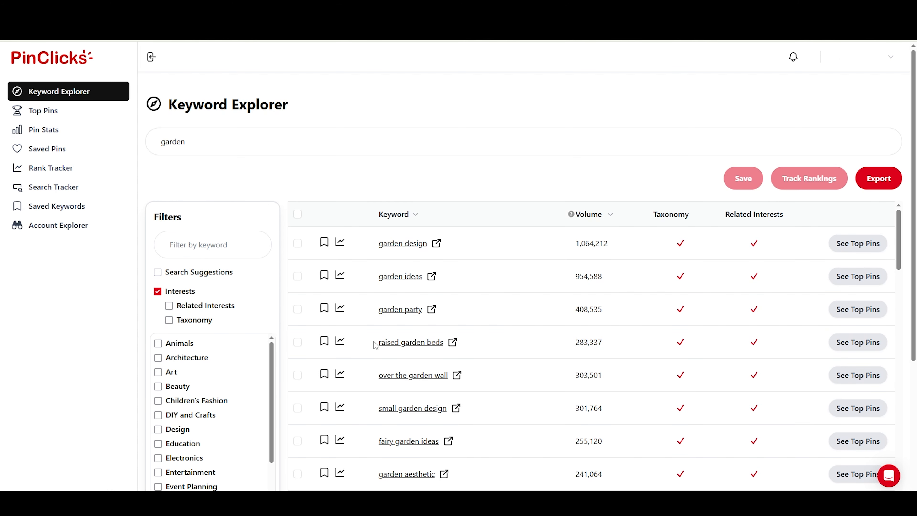
{"action": "left_click_drag", "start_coordinate": [376, 342], "coordinate": [438, 342]}
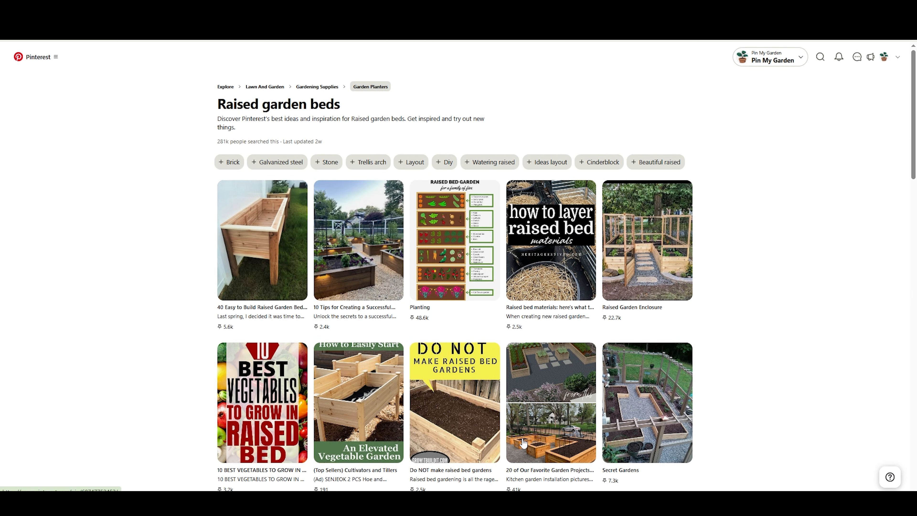
{"action": "scroll", "coordinate": [822, 372], "scroll_direction": "down", "scroll_amount": 6}
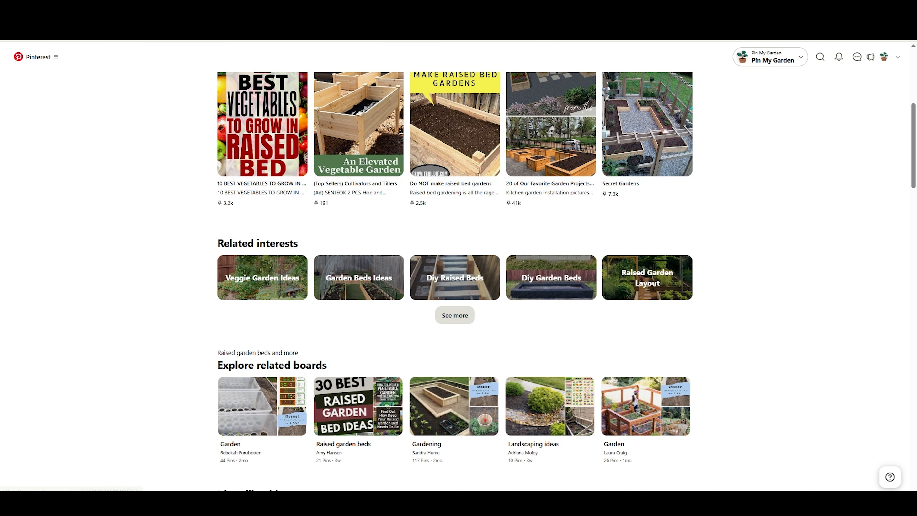
Create a board named "Raised Garden Beds" on the Pin My Garden profile in Pinterest
{"action": "left_click", "coordinate": [224, 7]}
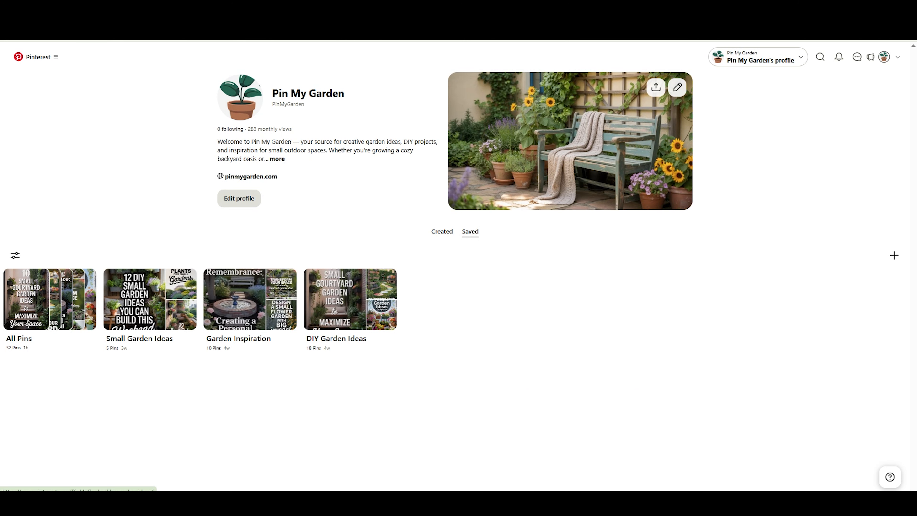
{"action": "left_click", "coordinate": [894, 256]}
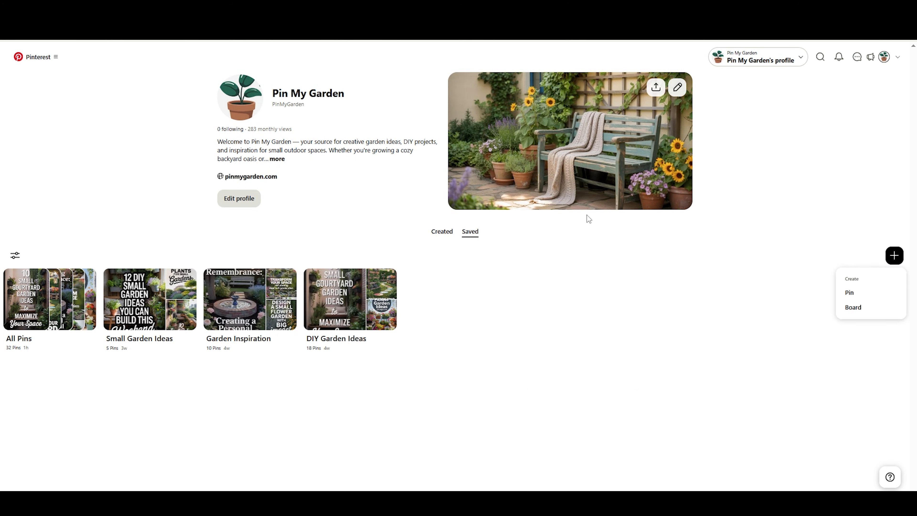
{"action": "left_click", "coordinate": [863, 307]}
{"action": "left_click", "coordinate": [480, 245]}
{"action": "type", "text": "raised garden beds"}
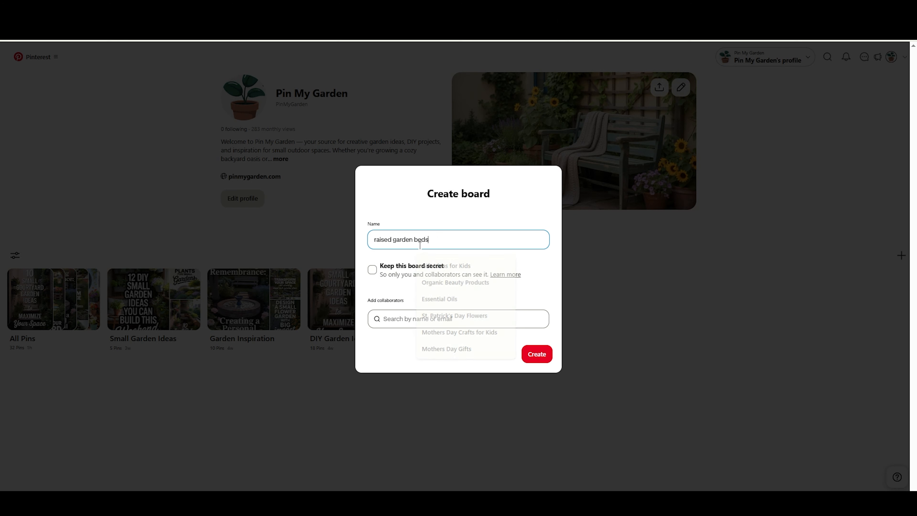
{"action": "key", "text": "Delete"}
{"action": "type", "text": "R"}
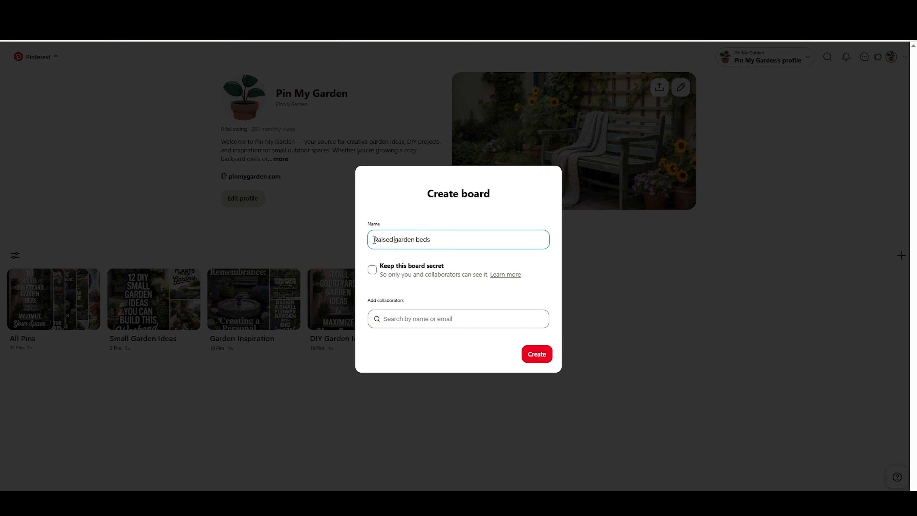
{"action": "key", "text": "BackSpace"}
{"action": "type", "text": "G"}
{"action": "key", "text": "Right"}
{"action": "key", "text": "Right"}
{"action": "key", "text": "Right"}
{"action": "key", "text": "Right"}
{"action": "key", "text": "Right"}
{"action": "key", "text": "Right"}
{"action": "key", "text": "Right"}
{"action": "key", "text": "BackSpace"}
{"action": "type", "text": "B"}
{"action": "left_click", "coordinate": [551, 356]}
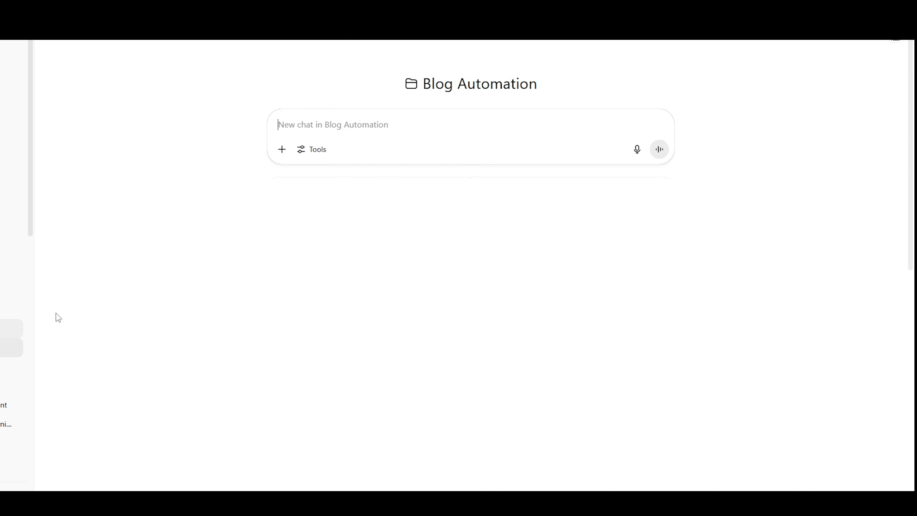
Ask ChatGPT to create a Pinterest board description for the new category raised garden beds, and copy the generated text
{"action": "type", "text": "create"}
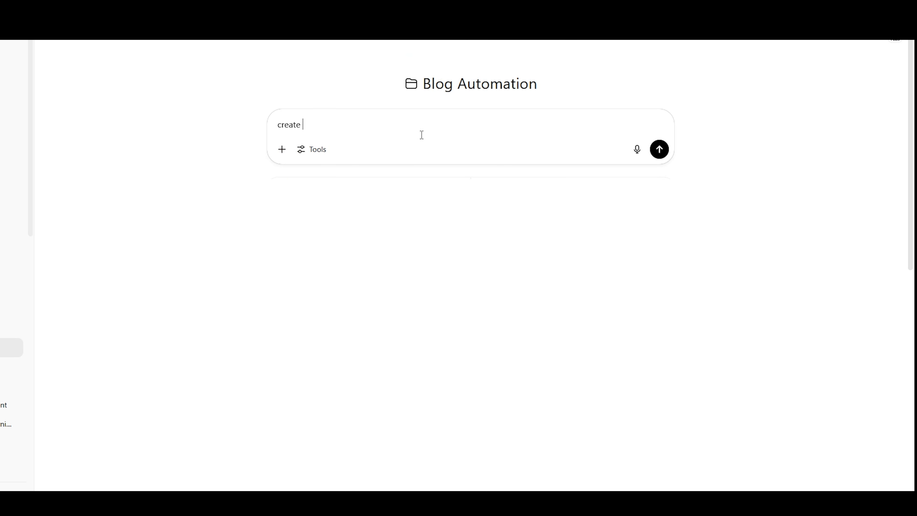
{"action": "type", "text": " pinterest"}
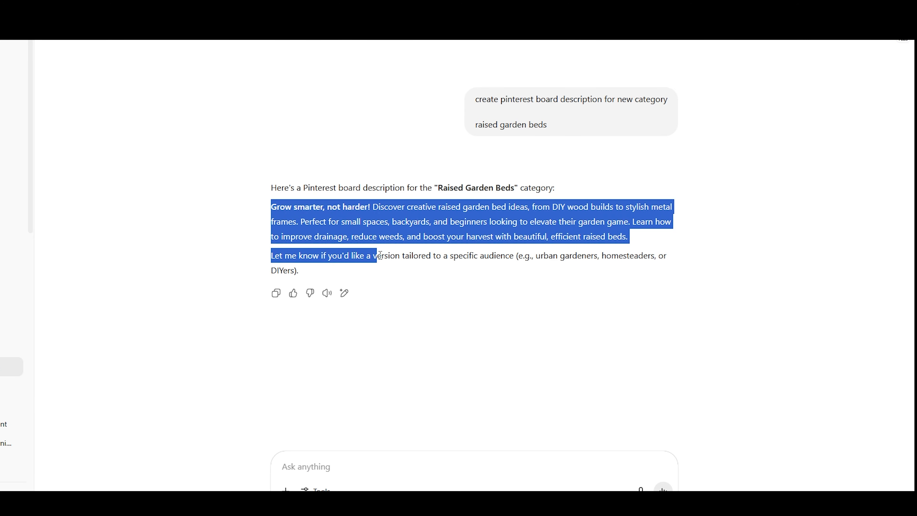
{"action": "left_click_drag", "start_coordinate": [379, 256], "coordinate": [606, 236]}
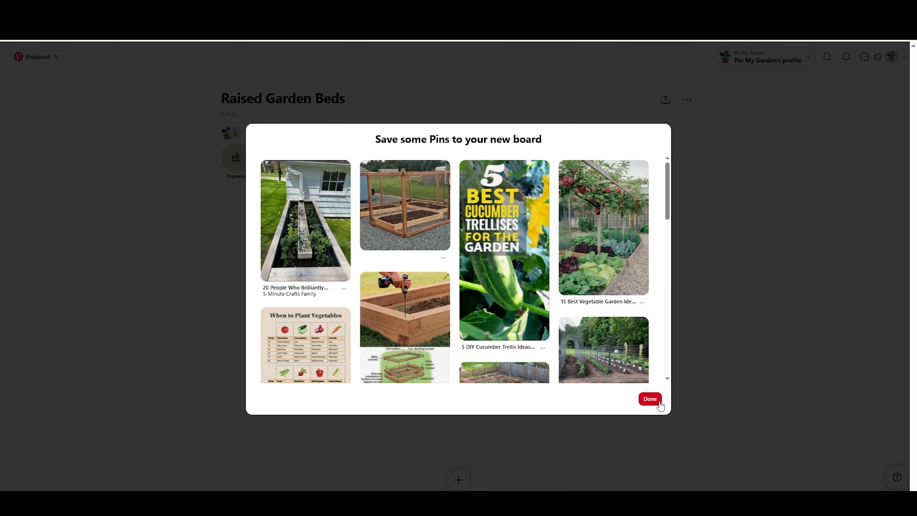
In Pinterest, skip the suggested Pins and save the generated text as the Raised Garden Beds board's description
{"action": "left_click", "coordinate": [653, 396]}
{"action": "left_click", "coordinate": [876, 99]}
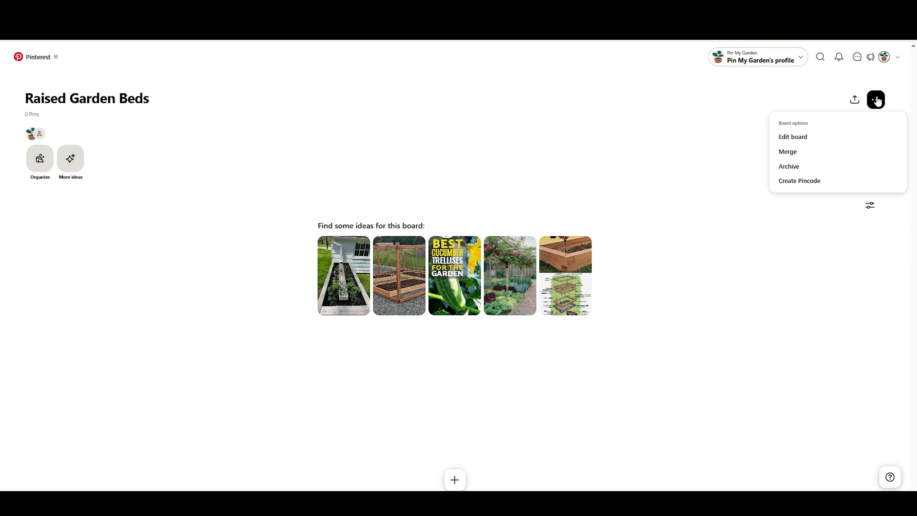
{"action": "left_click", "coordinate": [820, 137]}
{"action": "left_click", "coordinate": [451, 221]}
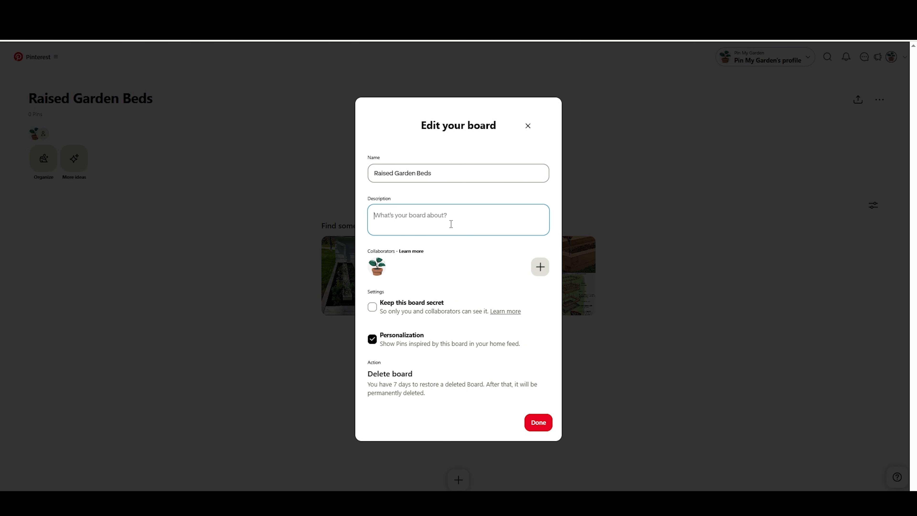
{"action": "key", "text": "ctrl+v"}
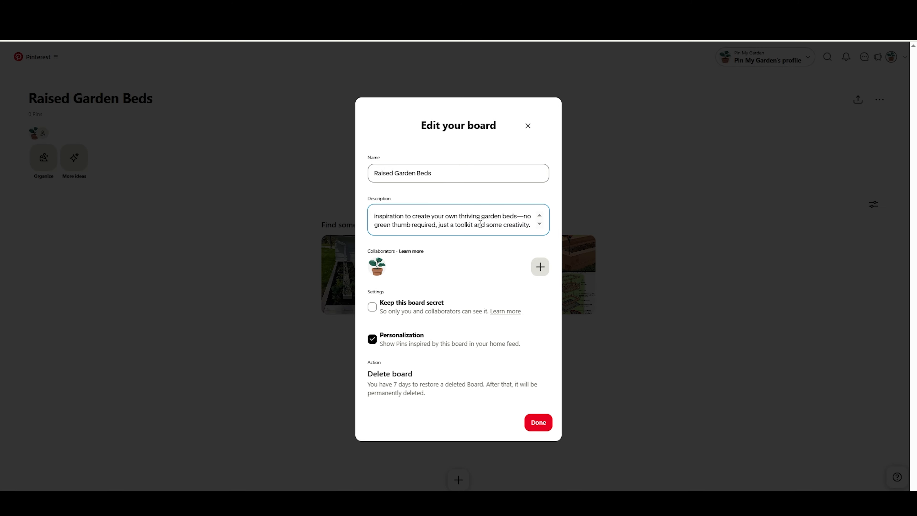
{"action": "scroll", "coordinate": [480, 224], "scroll_direction": "up", "scroll_amount": 5}
{"action": "scroll", "coordinate": [480, 224], "scroll_direction": "down", "scroll_amount": 5}
{"action": "left_click", "coordinate": [545, 424]}
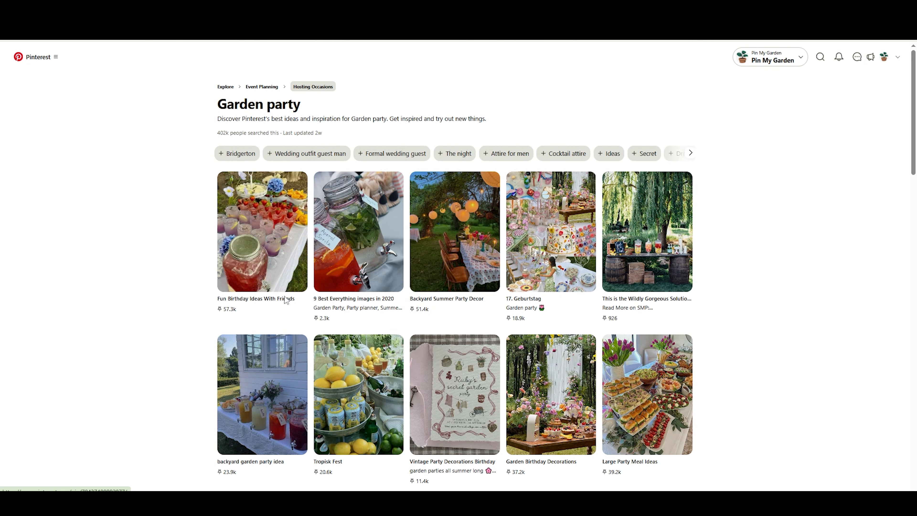
Review the Garden party ideas page and its related interest Backyard Garden Party
{"action": "scroll", "coordinate": [141, 272], "scroll_direction": "down", "scroll_amount": 4}
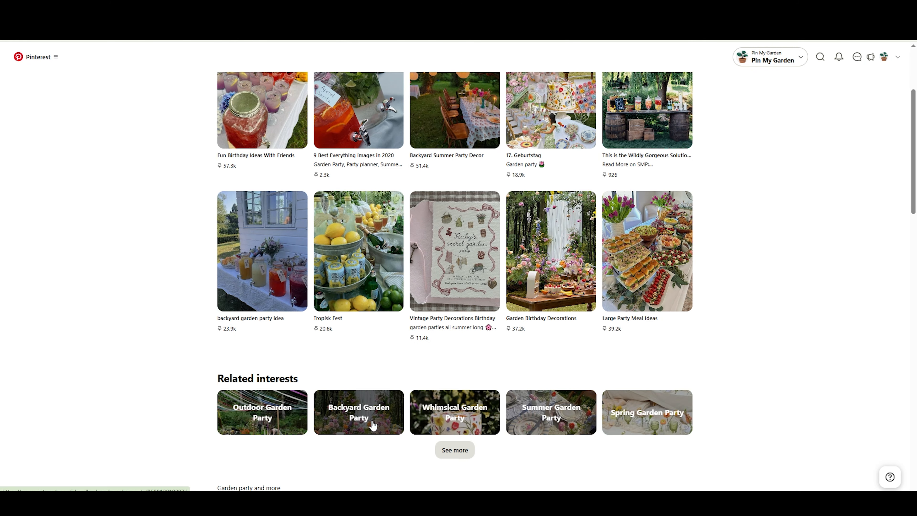
{"action": "left_click", "coordinate": [341, 419]}
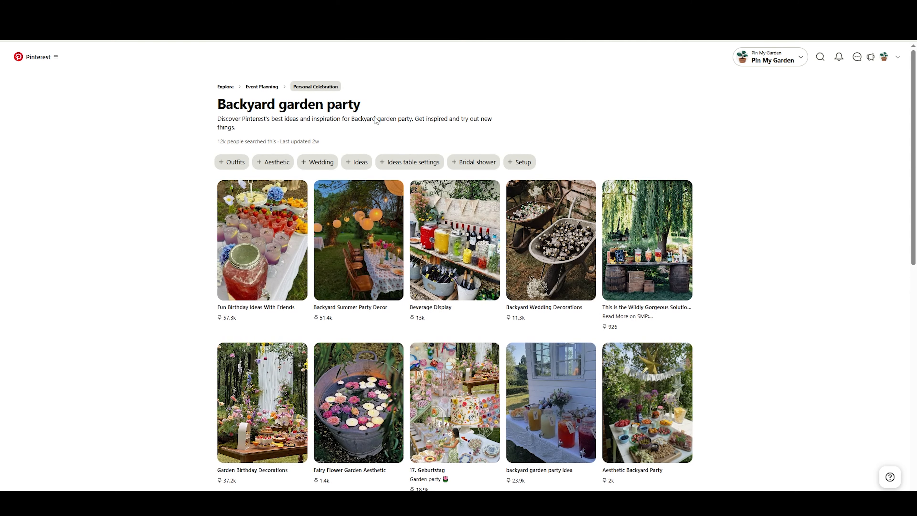
{"action": "scroll", "coordinate": [196, 464], "scroll_direction": "down", "scroll_amount": 8}
{"action": "scroll", "coordinate": [191, 460], "scroll_direction": "up", "scroll_amount": 8}
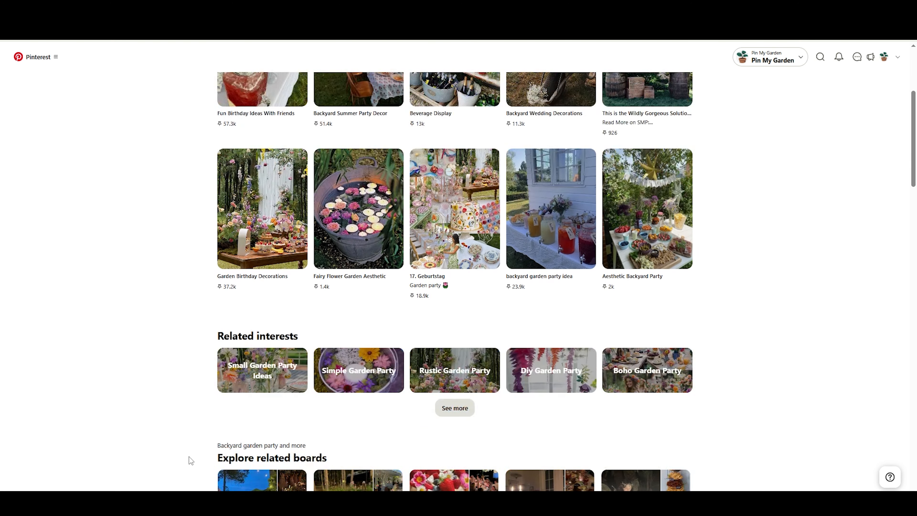
Copy the page title "Backyard garden party" and search for it in PinClicks Keyword Explorer
{"action": "left_click_drag", "start_coordinate": [305, 110], "coordinate": [220, 101]}
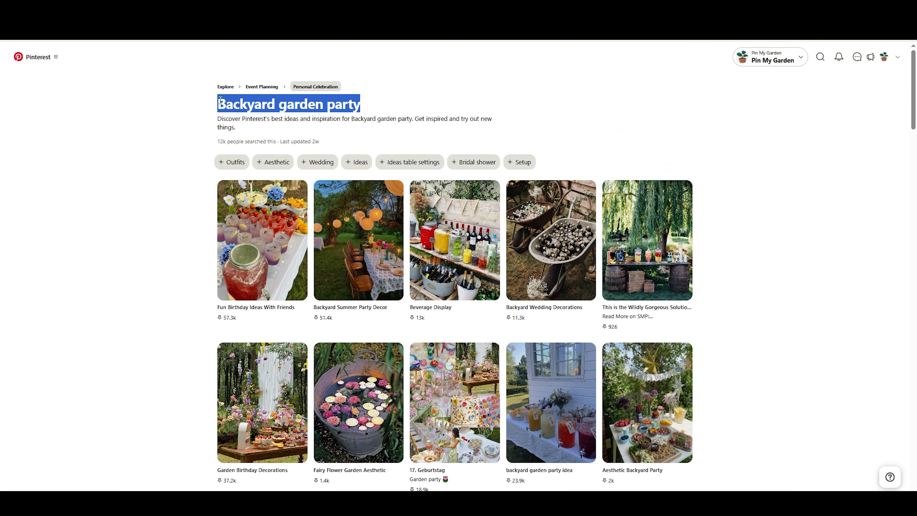
{"action": "key", "text": "ctrl+c"}
{"action": "key", "text": "alt+Tab"}
{"action": "double_click", "coordinate": [287, 133]}
{"action": "key", "text": "ctrl+v"}
{"action": "key", "text": "Return"}
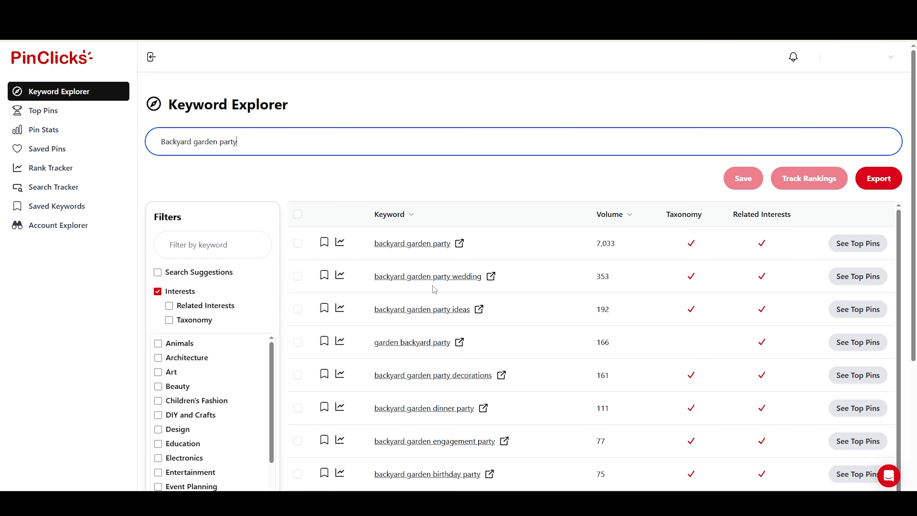
Request a Pinterest board description for "Backyard Garden Party" in the ChatGPT conversation and select the generated text for copying
{"action": "key", "text": "alt+Tab"}
{"action": "left_click", "coordinate": [373, 461]}
{"action": "key", "text": "ctrl+v"}
{"action": "key", "text": "Return"}
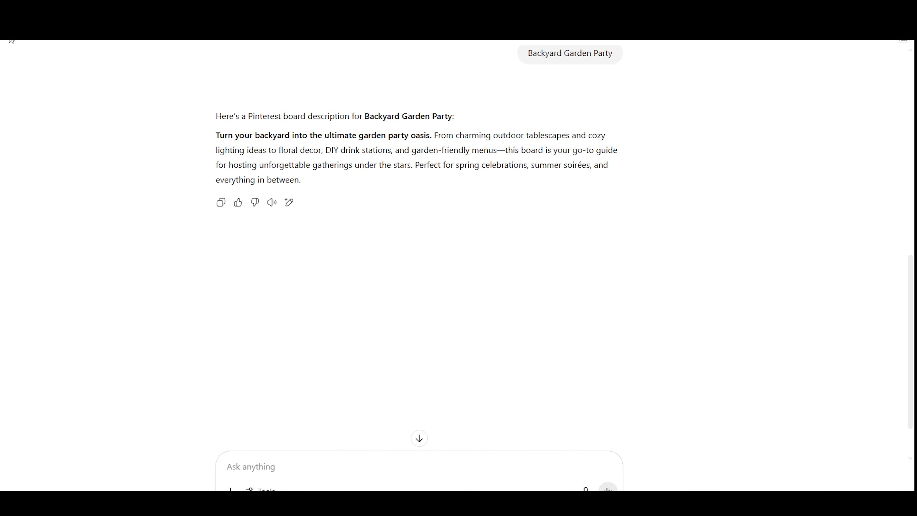
{"action": "left_click_drag", "start_coordinate": [311, 183], "coordinate": [169, 130]}
Paste the generated text as the description of the Backyard Garden Party board in Pinterest and save it
{"action": "key", "text": "ctrl+Tab"}
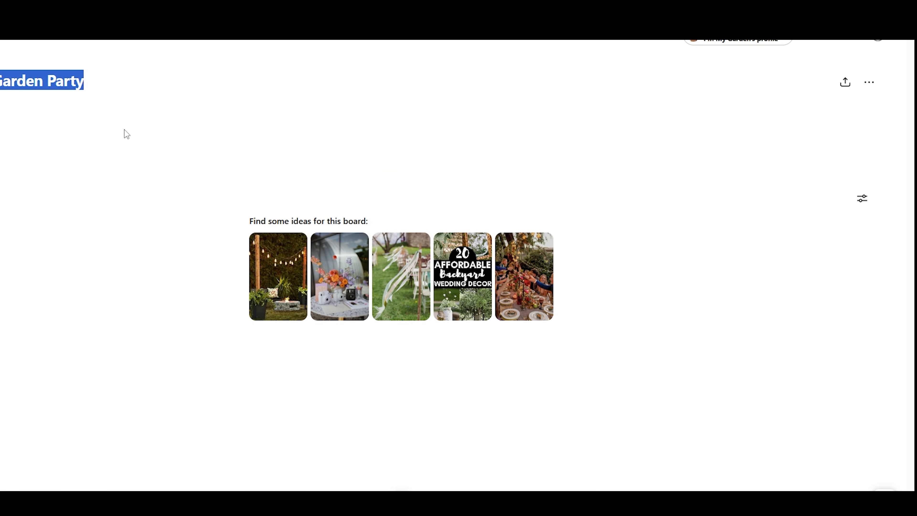
{"action": "left_click", "coordinate": [868, 82]}
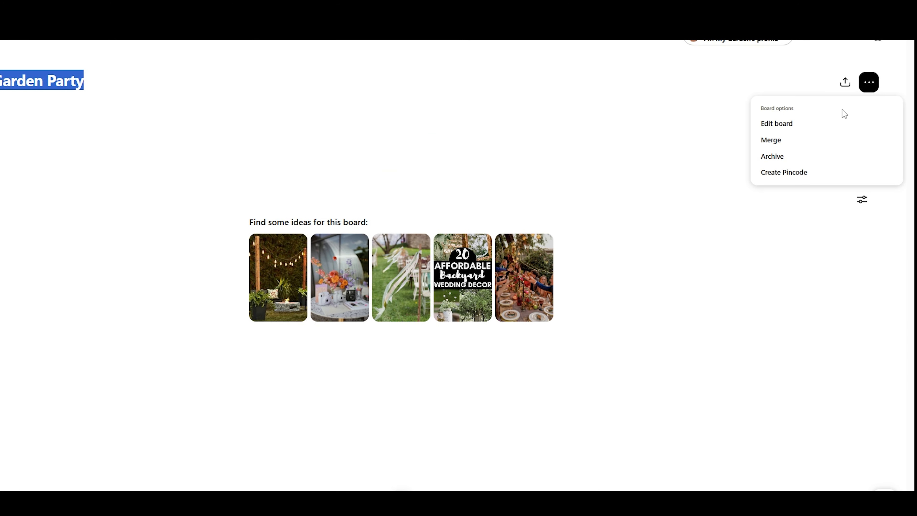
{"action": "left_click", "coordinate": [830, 120]}
{"action": "left_click", "coordinate": [412, 217]}
{"action": "key", "text": "ctrl+v"}
{"action": "left_click", "coordinate": [493, 440]}
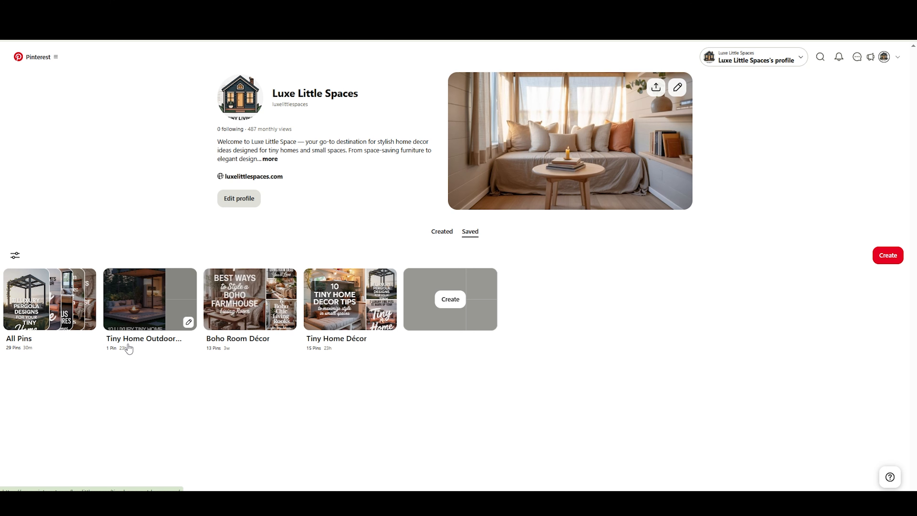
Look up the title of the Tiny Home Outdoor Space board in PinClicks Keyword Explorer, narrowing the search to "Tiny Home"
{"action": "left_click", "coordinate": [148, 293]}
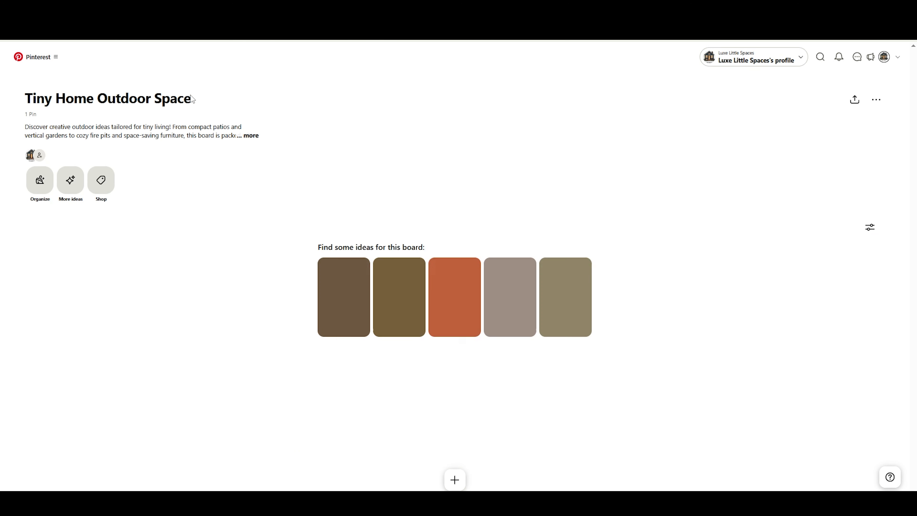
{"action": "left_click_drag", "start_coordinate": [204, 99], "coordinate": [27, 95]}
{"action": "key", "text": "ctrl+Tab"}
{"action": "triple_click", "coordinate": [313, 139]}
{"action": "key", "text": "ctrl+v"}
{"action": "key", "text": "Return"}
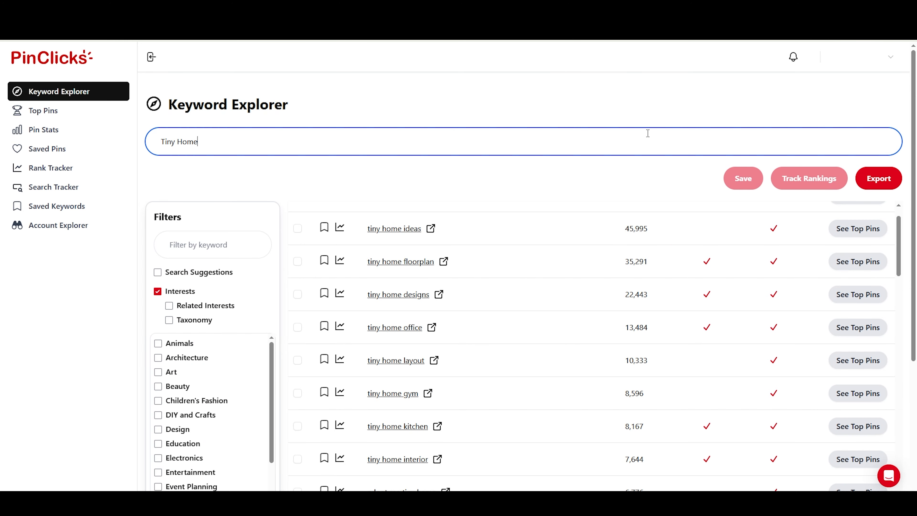
Find the keyword "tiny home storage ideas" in the results and review its Pinterest ideas page and related interests
{"action": "scroll", "coordinate": [651, 125], "scroll_direction": "down", "scroll_amount": 1}
{"action": "scroll", "coordinate": [623, 182], "scroll_direction": "down", "scroll_amount": 2}
{"action": "left_click_drag", "start_coordinate": [367, 385], "coordinate": [451, 386]}
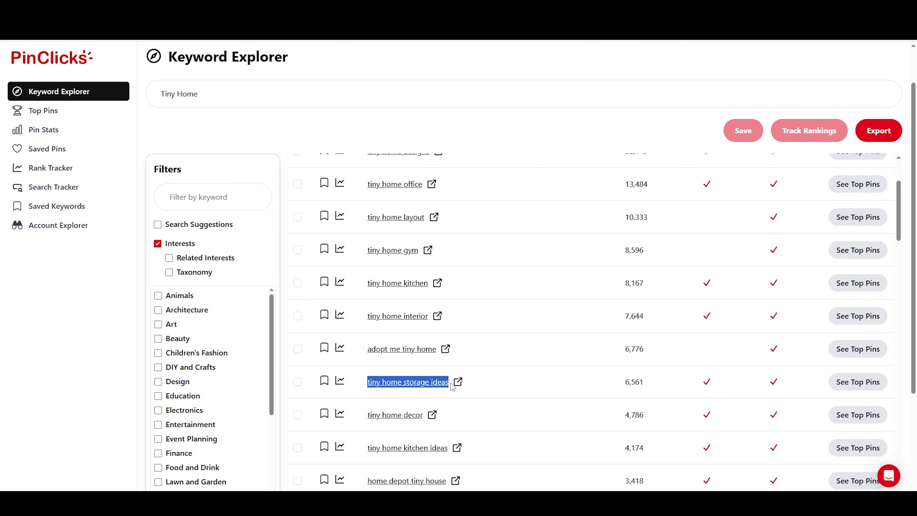
{"action": "left_click", "coordinate": [459, 383]}
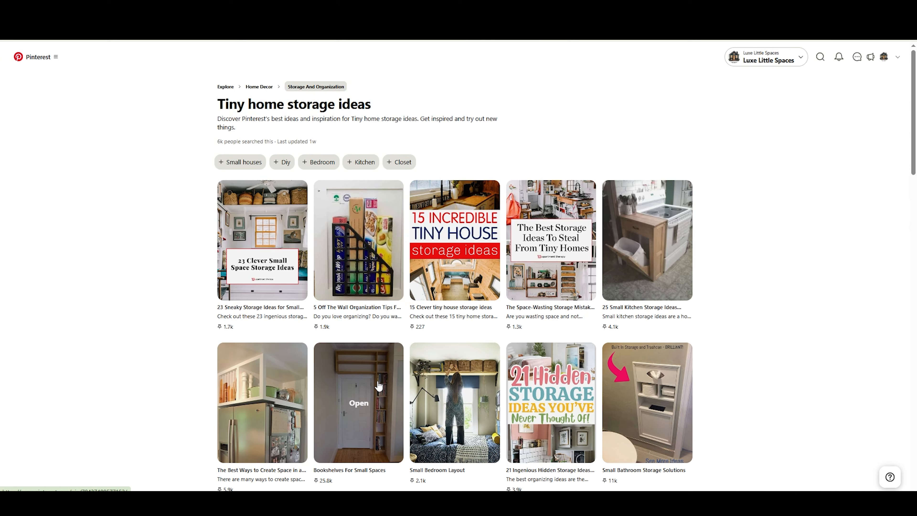
{"action": "scroll", "coordinate": [143, 352], "scroll_direction": "down", "scroll_amount": 4}
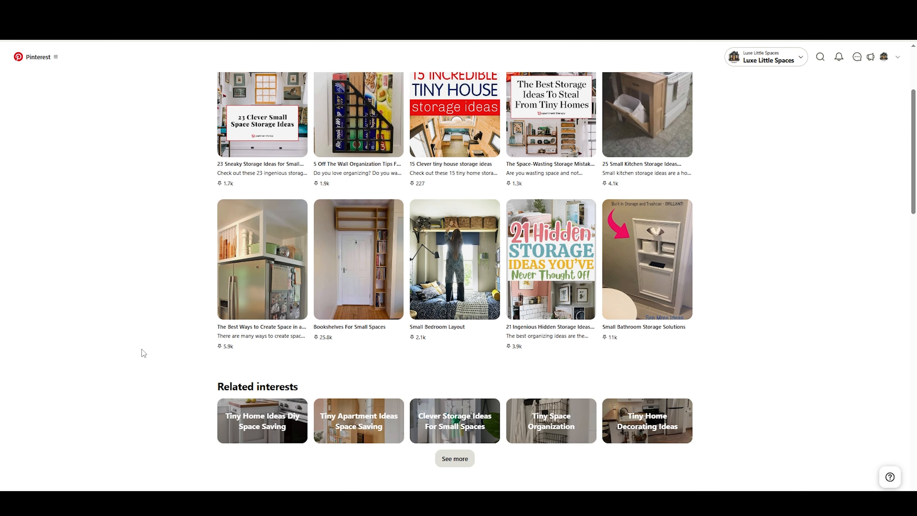
{"action": "scroll", "coordinate": [143, 352], "scroll_direction": "down", "scroll_amount": 3}
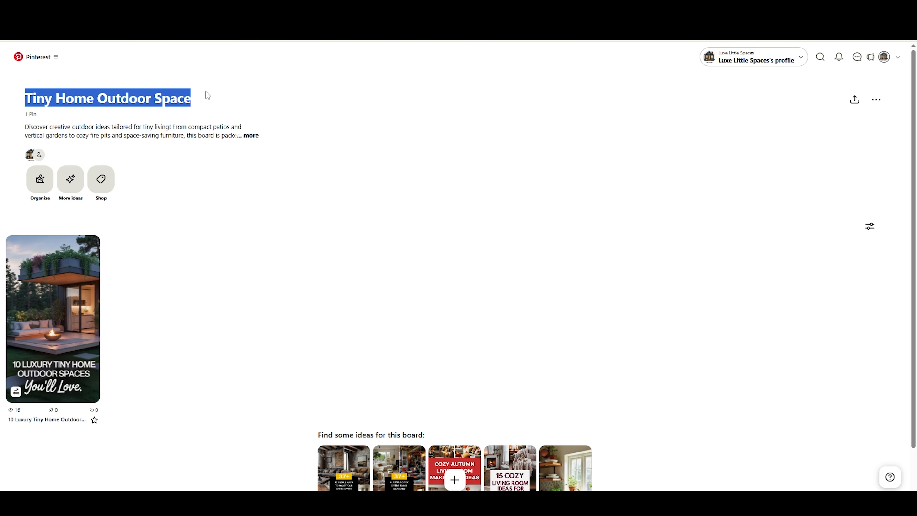
Create a board named "Tiny Home Storage Ideas" on the Luxe Little Spaces Pinterest profile
{"action": "left_click", "coordinate": [327, 164]}
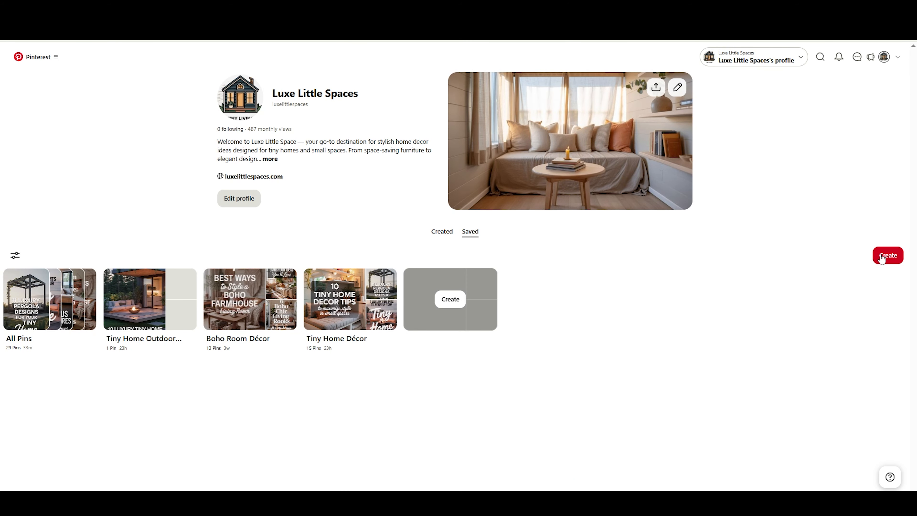
{"action": "left_click", "coordinate": [881, 257]}
{"action": "left_click", "coordinate": [862, 295]}
{"action": "left_click", "coordinate": [491, 248]}
{"action": "type", "text": "tiny home storage ideas"}
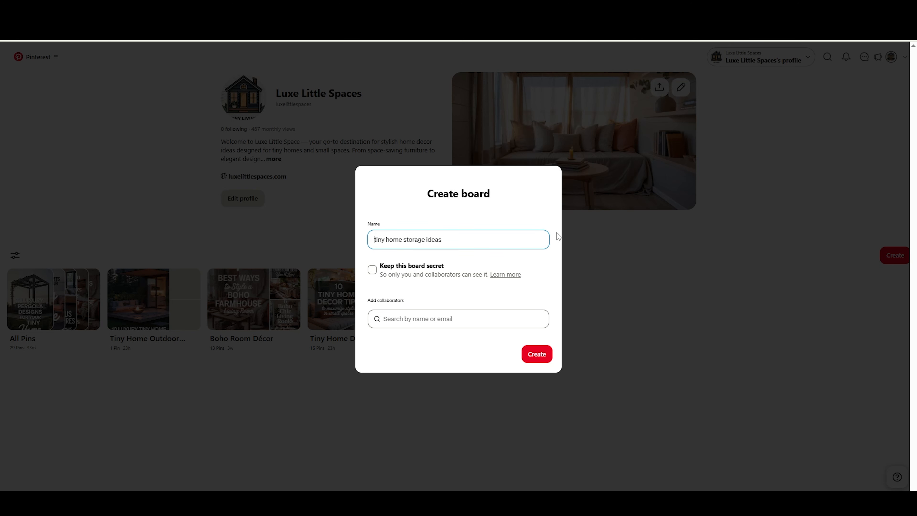
{"action": "key", "text": "Home"}
{"action": "key", "text": "Delete"}
{"action": "type", "text": "T"}
{"action": "key", "text": "Delete"}
{"action": "type", "text": "H"}
{"action": "key", "text": "Delete"}
{"action": "type", "text": "S"}
{"action": "left_click", "coordinate": [538, 353]}
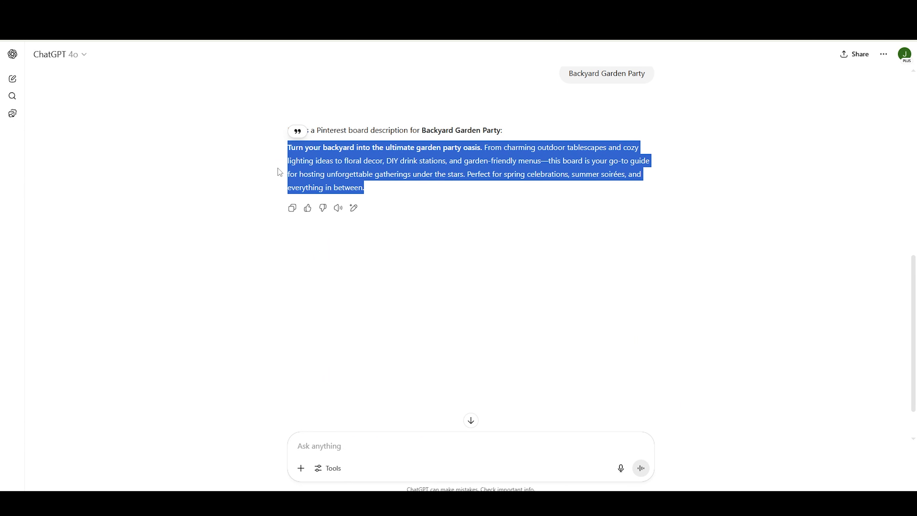
Request a board description for "tiny home storage ideas" in the ChatGPT conversation and select the generated text for copying
{"action": "left_click", "coordinate": [467, 445]}
{"action": "type", "text": "tiny home storage ideas"}
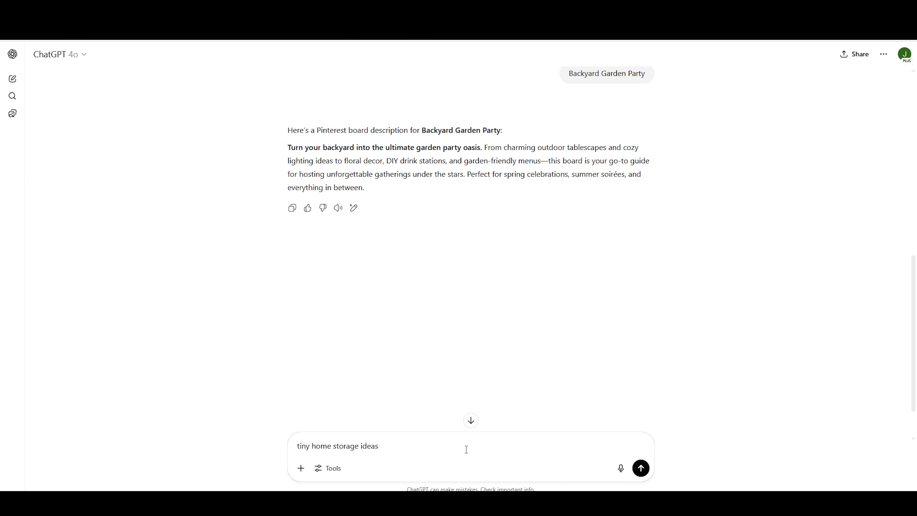
{"action": "key", "text": "Return"}
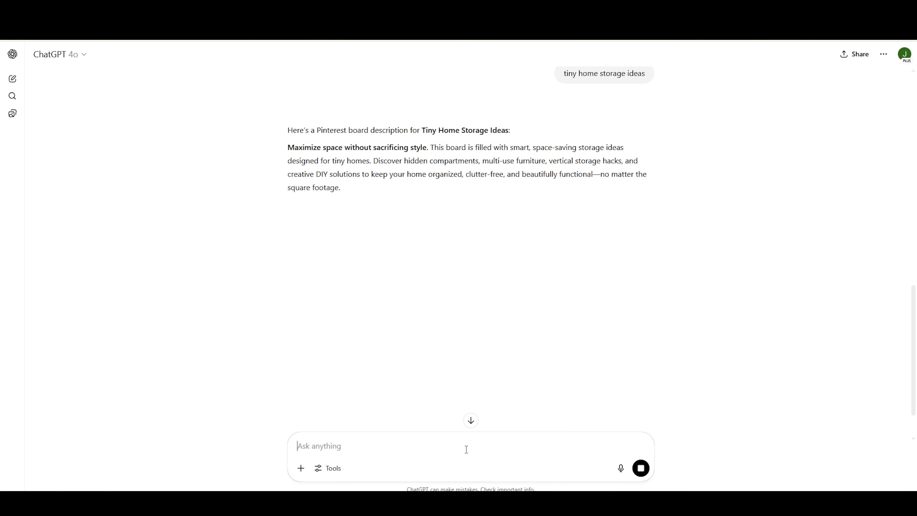
{"action": "left_click_drag", "start_coordinate": [289, 145], "coordinate": [347, 184]}
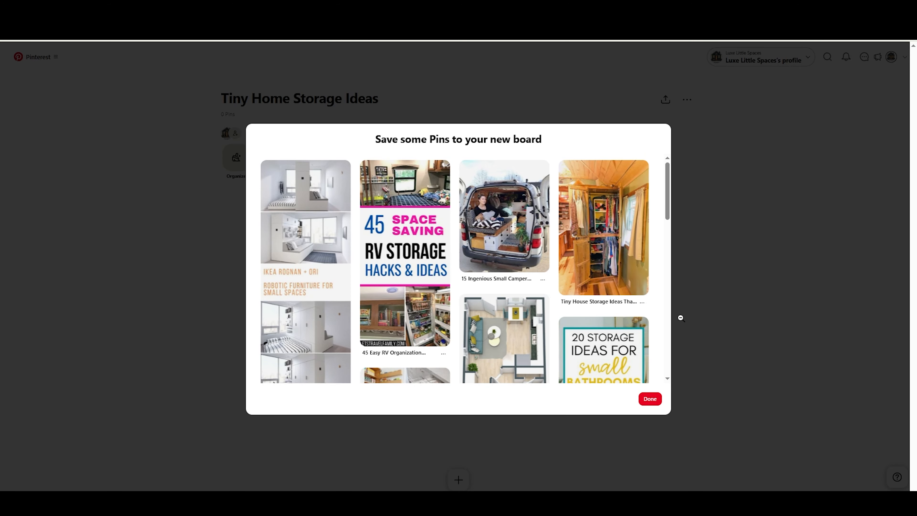
Skip the suggested Pins, save the generated text as the Tiny Home Storage Ideas board's description in Pinterest, and expand it for reading
{"action": "left_click", "coordinate": [650, 398]}
{"action": "left_click", "coordinate": [878, 101]}
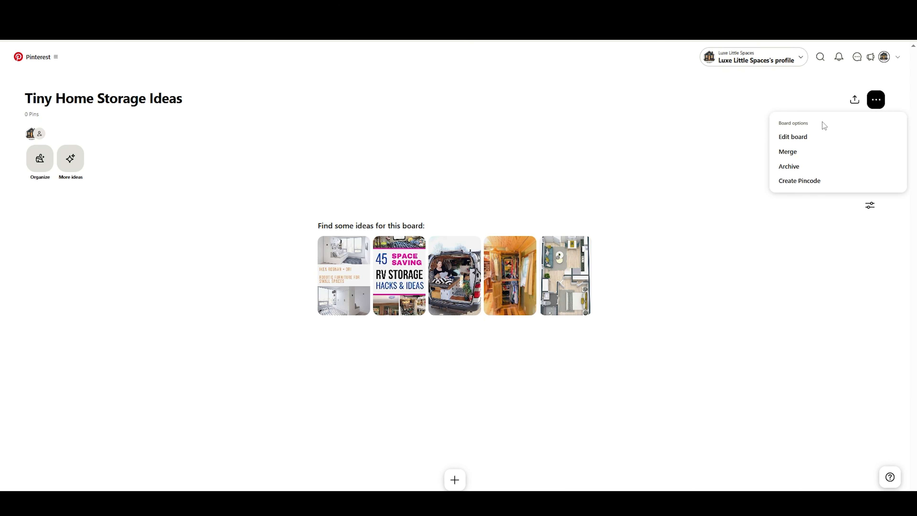
{"action": "left_click", "coordinate": [800, 135]}
{"action": "key", "text": "ctrl+v"}
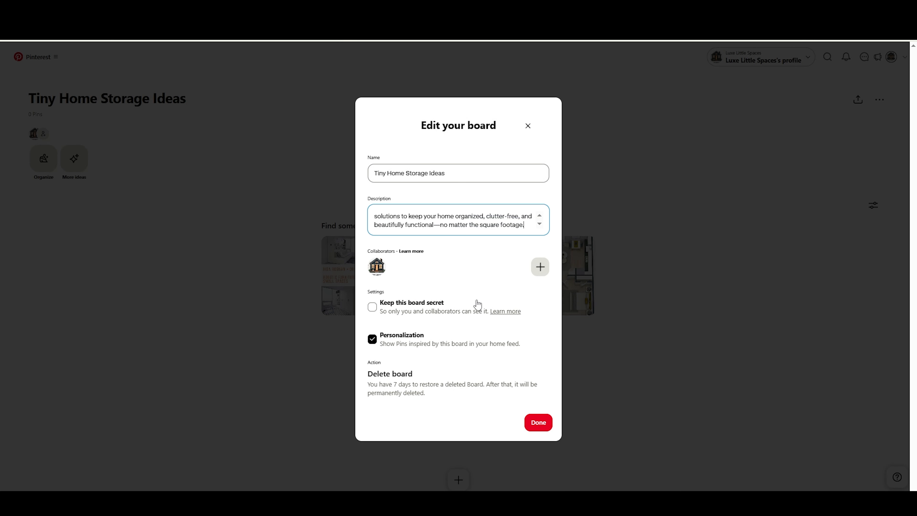
{"action": "left_click", "coordinate": [538, 422]}
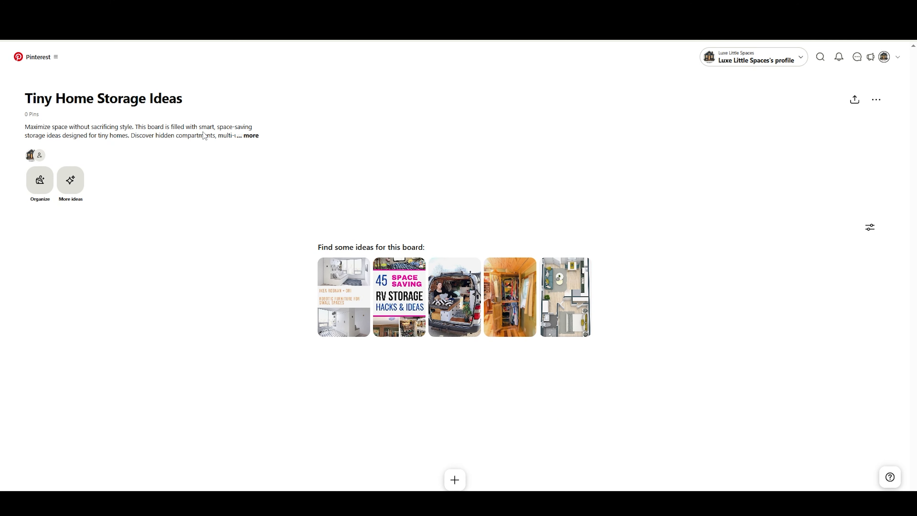
{"action": "left_click", "coordinate": [251, 136]}
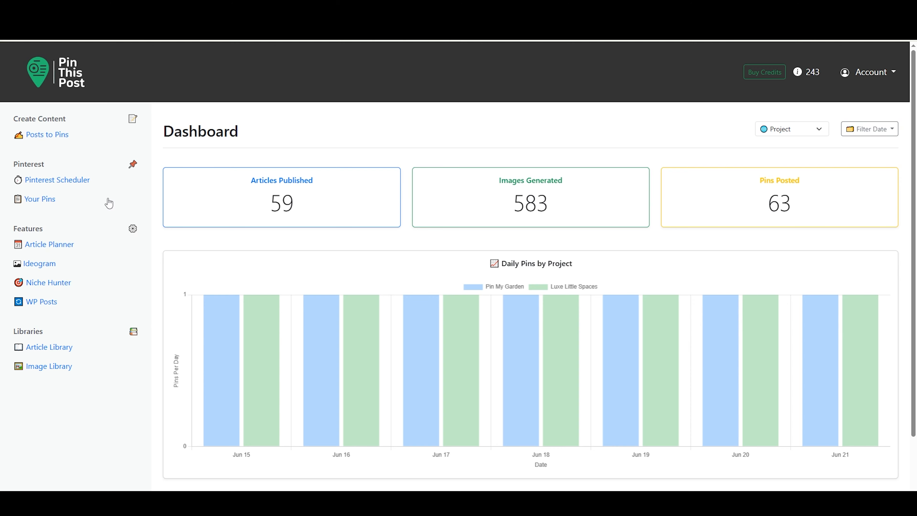
Open the Article Planner in Pin This Post, filter it to luxelittlespaces.com, and examine the keyword of the outdoor dining article
{"action": "left_click", "coordinate": [81, 247]}
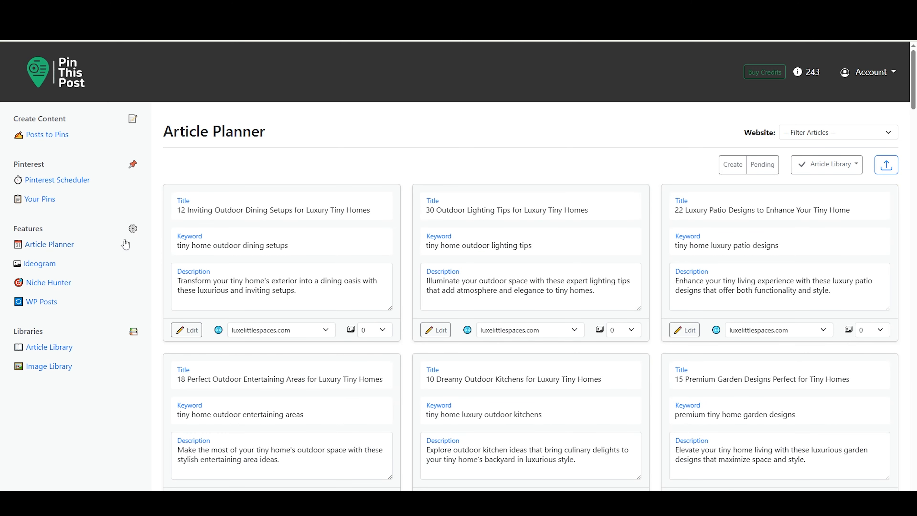
{"action": "left_click", "coordinate": [878, 133]}
{"action": "left_click", "coordinate": [871, 159]}
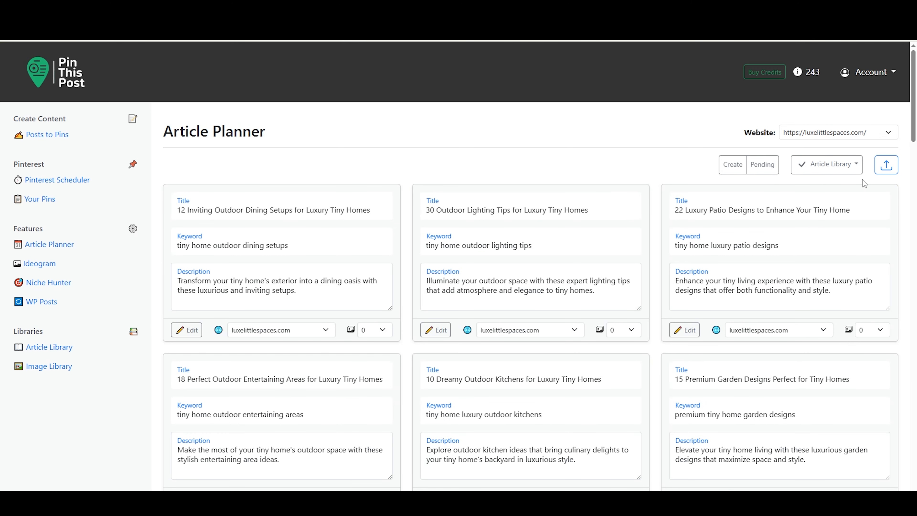
{"action": "left_click", "coordinate": [327, 242]}
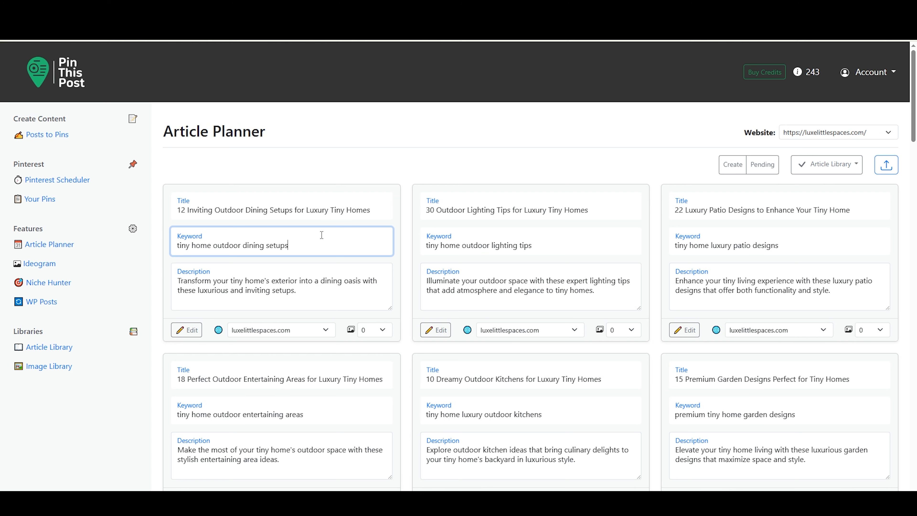
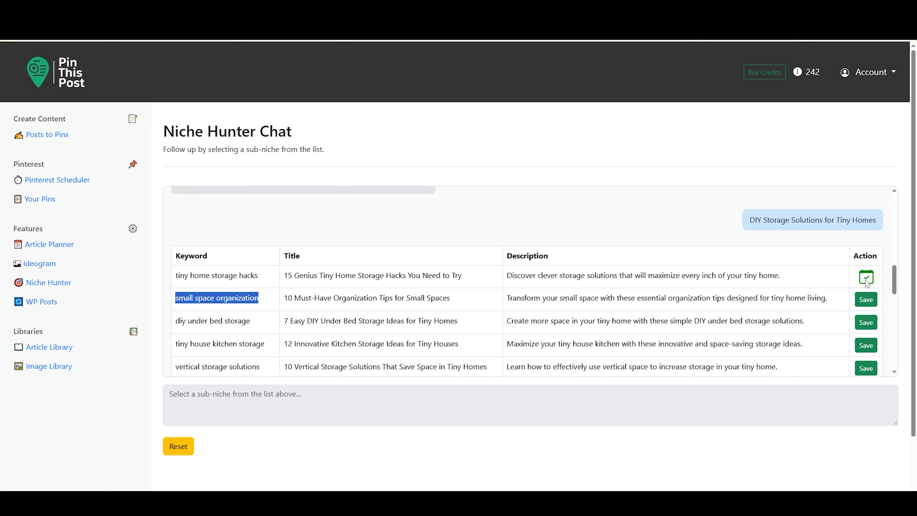
Save the "small space organization" article idea in Niche Hunter, and search PinClicks Keyword Explorer for "tiny home storage hacks"
{"action": "left_click", "coordinate": [799, 307]}
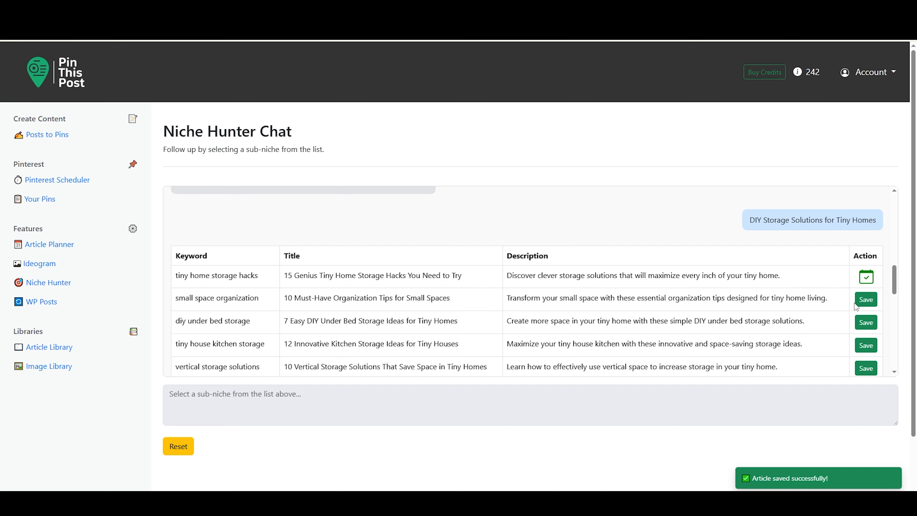
{"action": "left_click", "coordinate": [866, 300]}
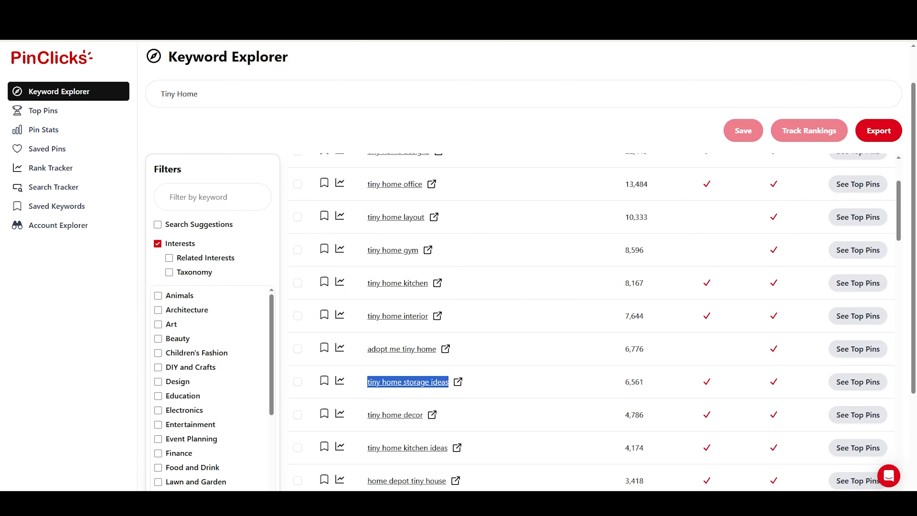
{"action": "triple_click", "coordinate": [251, 90]}
{"action": "type", "text": "tiny home storage hacks"}
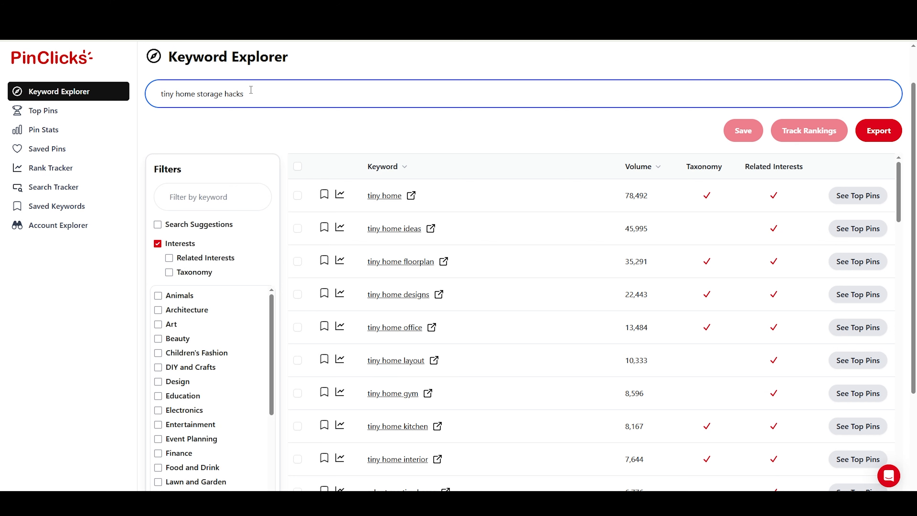
{"action": "key", "text": "Return"}
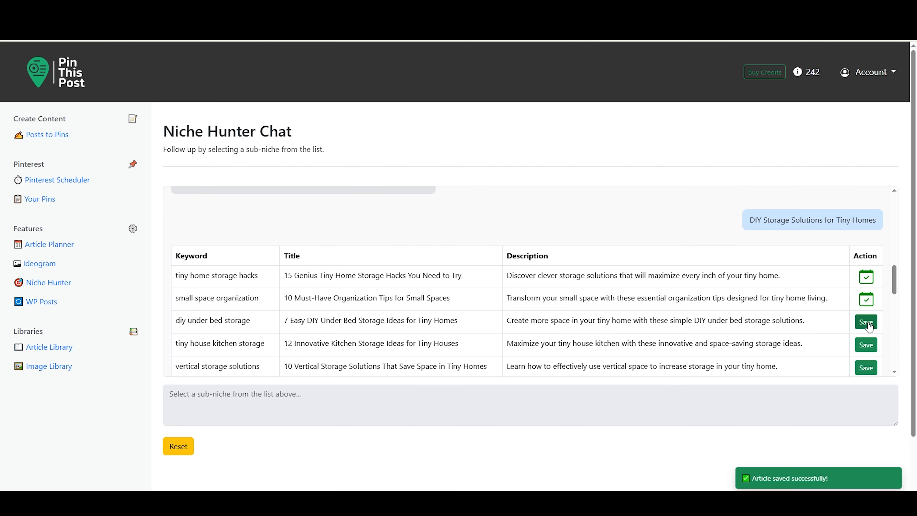
Save the remaining Niche Hunter article ideas under DIY Storage Solutions for Tiny Homes, from "diy under bed storage" onwards
{"action": "left_click", "coordinate": [866, 322]}
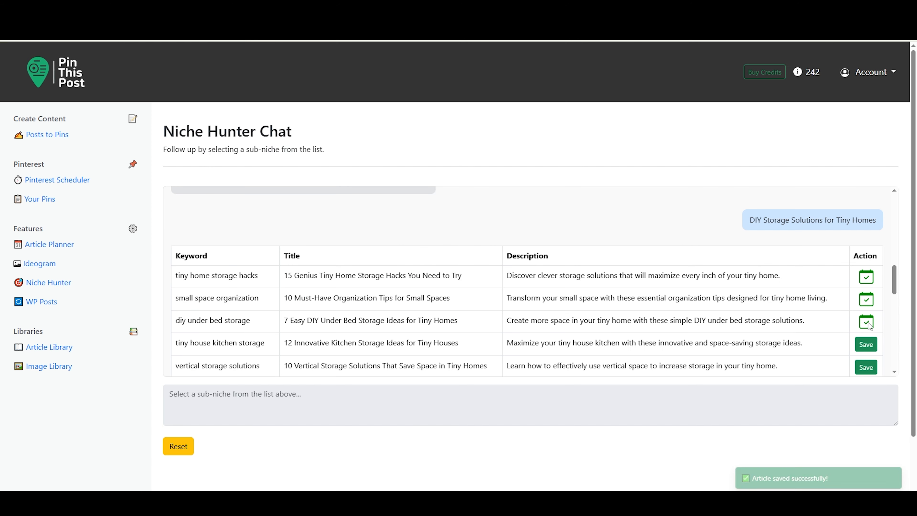
{"action": "left_click", "coordinate": [867, 345]}
{"action": "scroll", "coordinate": [378, 342], "scroll_direction": "down", "scroll_amount": 1}
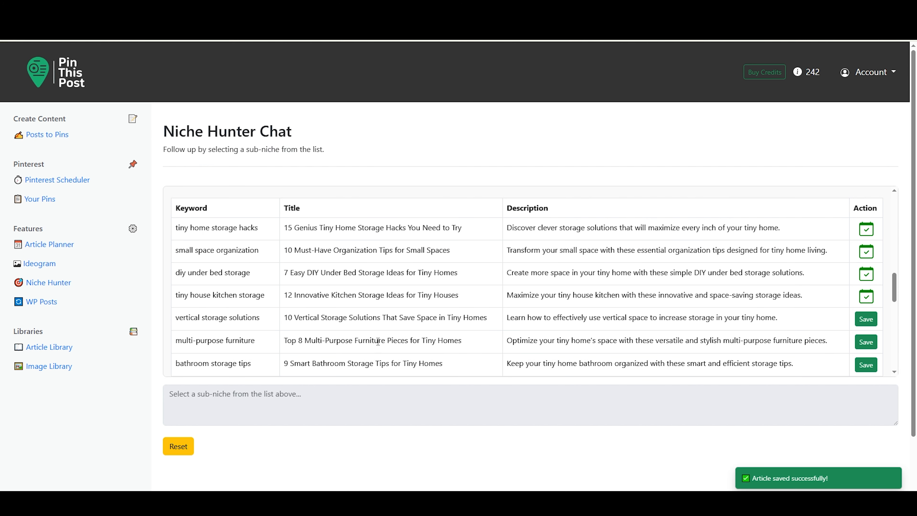
{"action": "left_click", "coordinate": [863, 322]}
{"action": "left_click", "coordinate": [864, 339]}
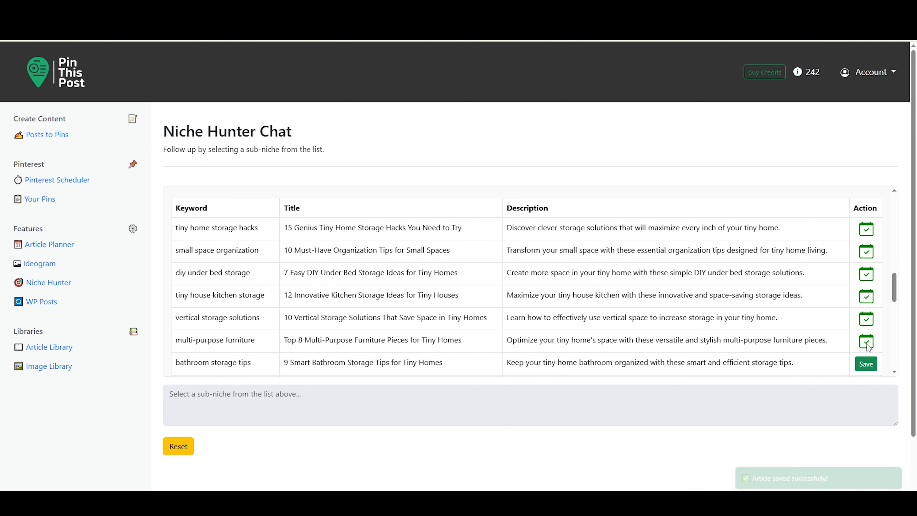
{"action": "left_click", "coordinate": [870, 364]}
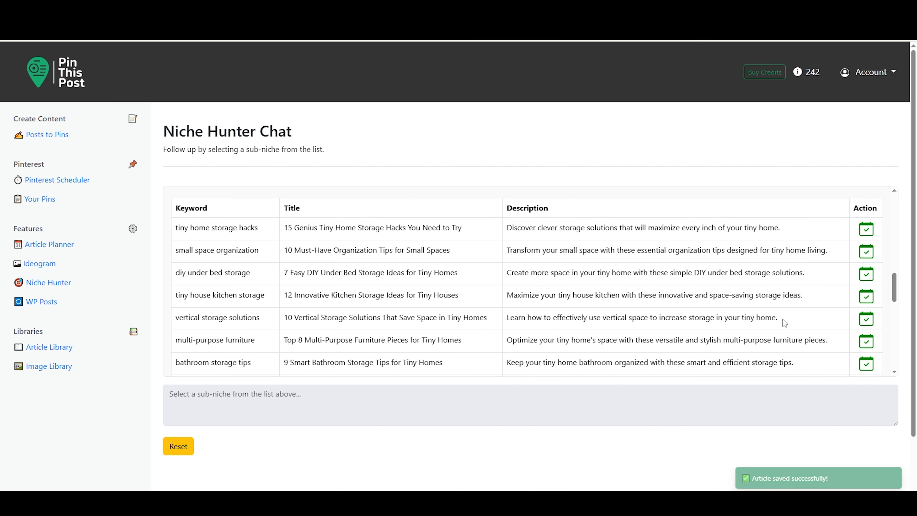
{"action": "scroll", "coordinate": [782, 322], "scroll_direction": "down", "scroll_amount": 1}
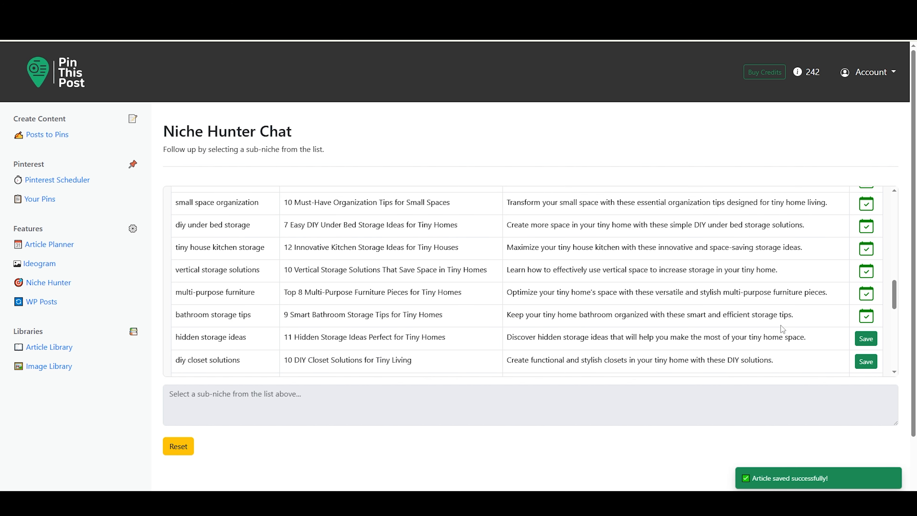
{"action": "left_click", "coordinate": [874, 345]}
{"action": "left_click", "coordinate": [870, 364]}
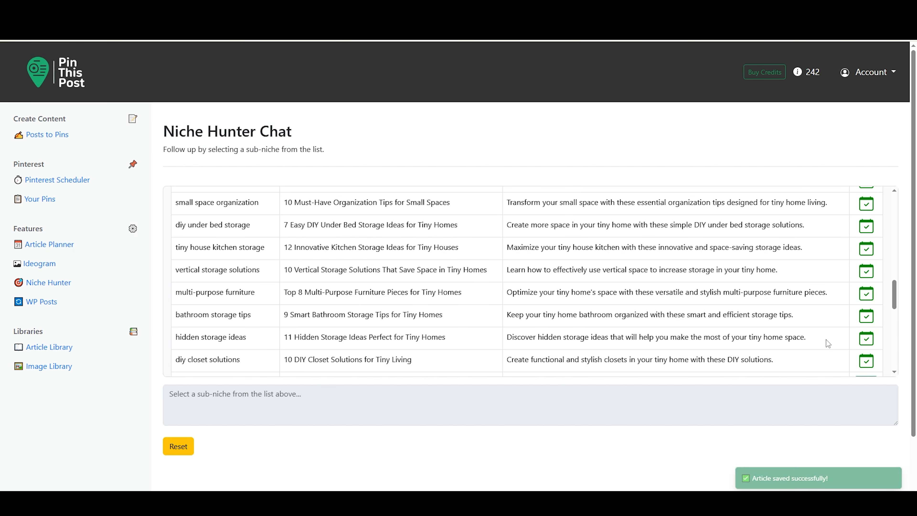
{"action": "scroll", "coordinate": [830, 336], "scroll_direction": "down", "scroll_amount": 10}
Assign the website luxelittlespaces.com to the newly saved storage articles in the Article Planner
{"action": "left_click", "coordinate": [40, 185]}
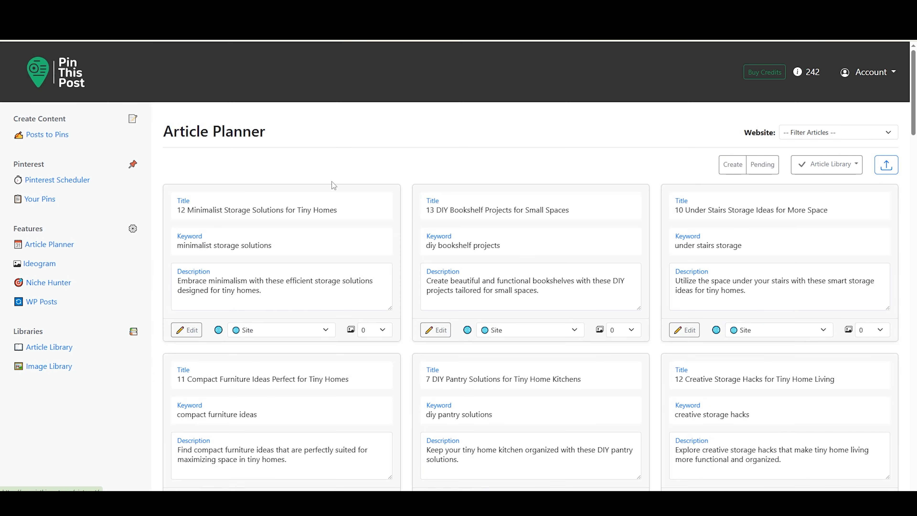
{"action": "scroll", "coordinate": [289, 219], "scroll_direction": "down", "scroll_amount": 3}
{"action": "left_click", "coordinate": [275, 236]}
{"action": "left_click", "coordinate": [285, 262]}
{"action": "left_click", "coordinate": [527, 235]}
{"action": "left_click", "coordinate": [539, 262]}
{"action": "left_click", "coordinate": [772, 235]}
{"action": "left_click", "coordinate": [774, 261]}
{"action": "left_click", "coordinate": [788, 400]}
{"action": "left_click", "coordinate": [758, 430]}
{"action": "scroll", "coordinate": [383, 287], "scroll_direction": "up", "scroll_amount": 2}
Match the image counts to the titles: 12 for Minimalist Storage, 13 for DIY Bookshelf, 10 for Under Stairs and 11 for Compact Furniture
{"action": "left_click", "coordinate": [382, 282]}
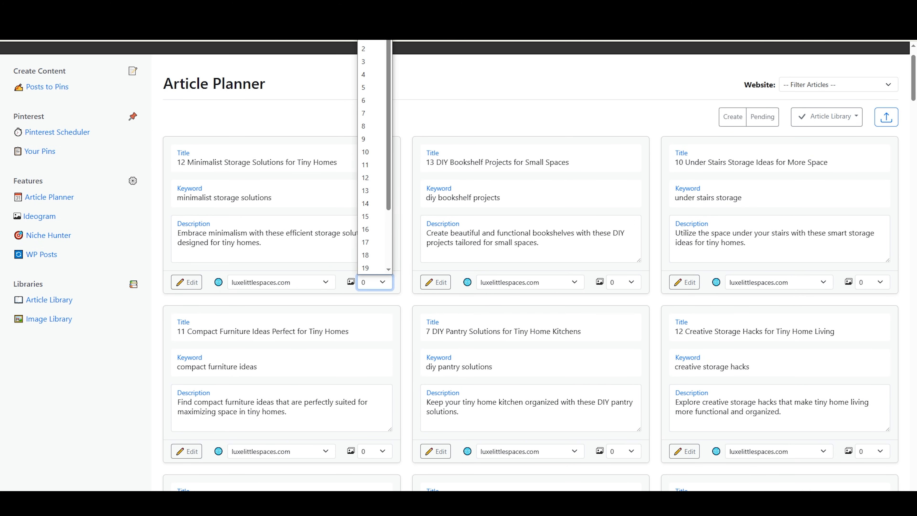
{"action": "left_click", "coordinate": [365, 177]}
{"action": "left_click", "coordinate": [628, 282]}
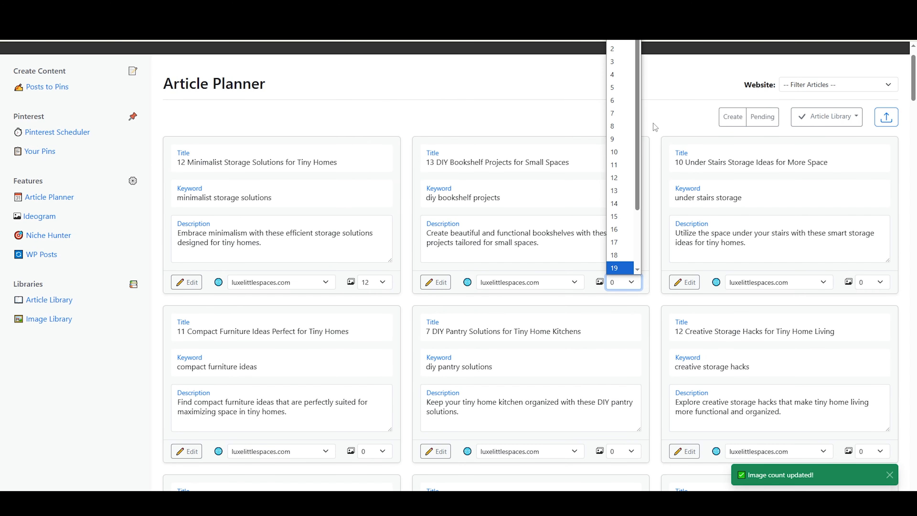
{"action": "left_click", "coordinate": [617, 191]}
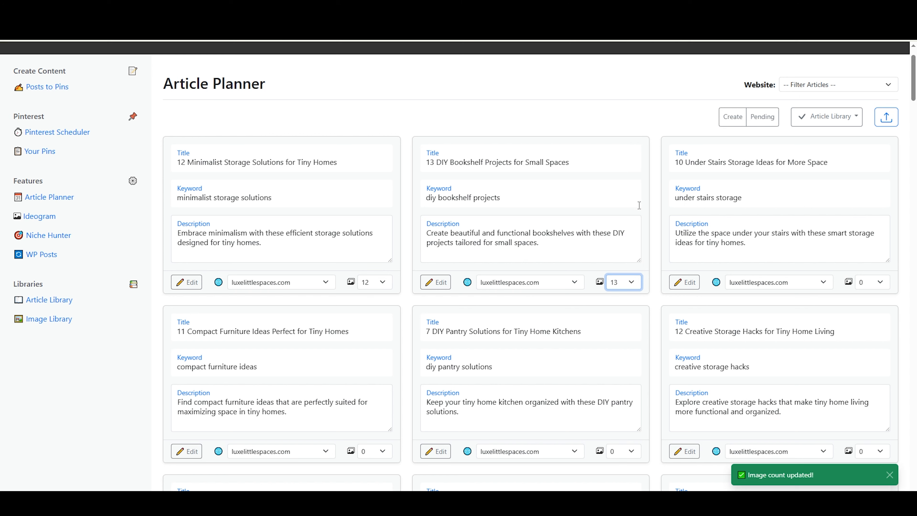
{"action": "left_click", "coordinate": [870, 286]}
{"action": "left_click", "coordinate": [869, 153]}
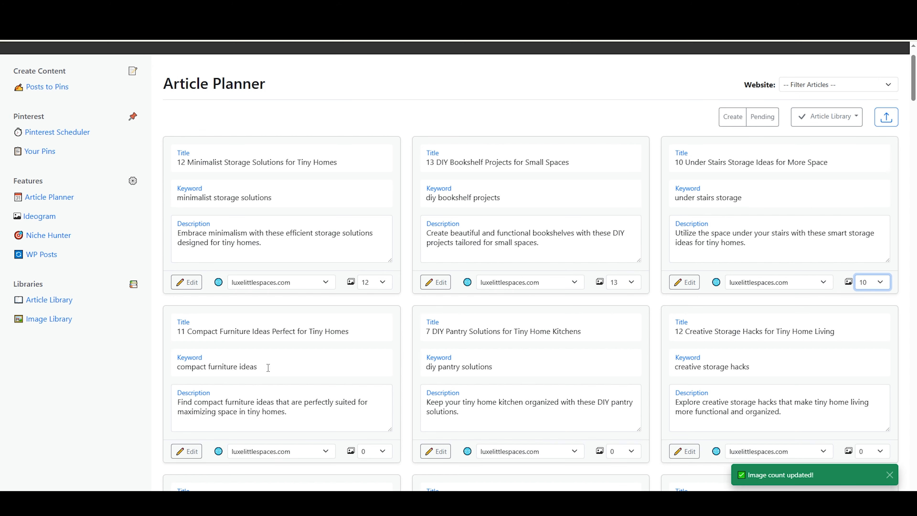
{"action": "left_click", "coordinate": [375, 452]}
{"action": "left_click", "coordinate": [368, 335]}
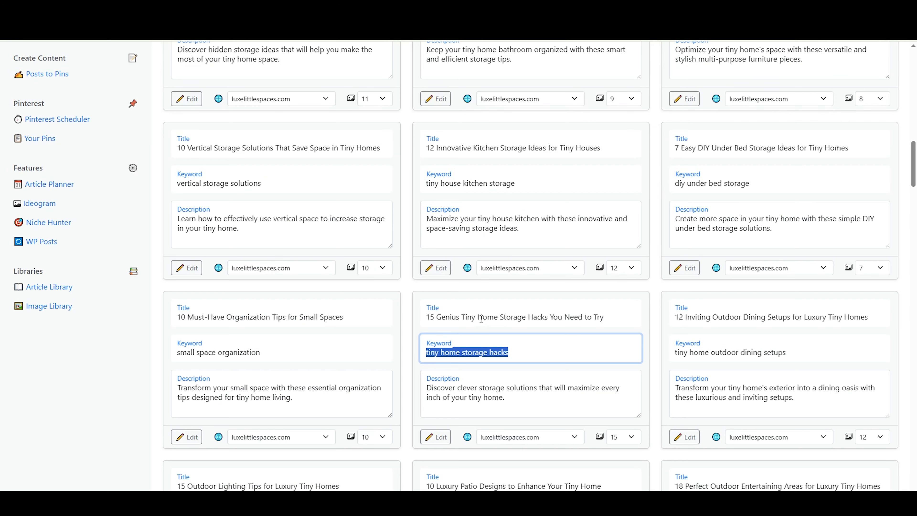
Open the article "15 Genius Tiny Home Storage Hacks You Need to Try" in Posts to Pins and set its WordPress category to DIY Projects
{"action": "left_click", "coordinate": [482, 318]}
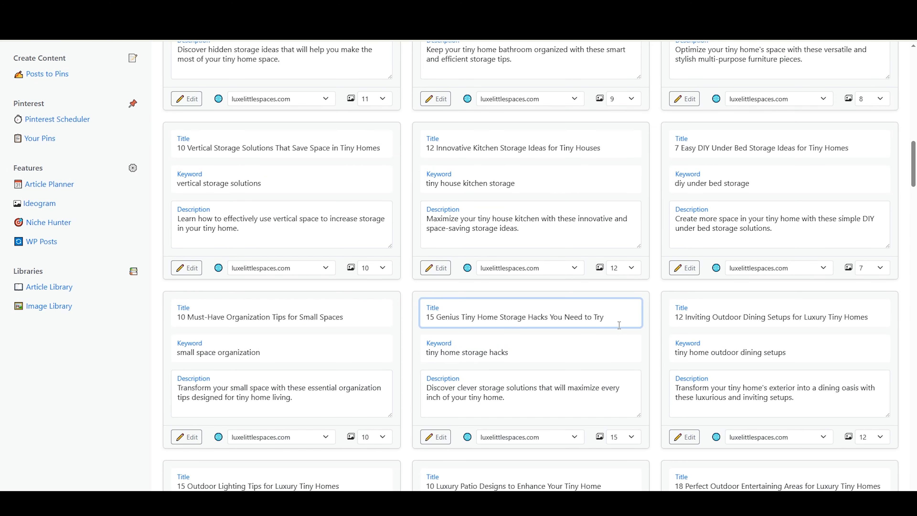
{"action": "left_click_drag", "start_coordinate": [619, 325], "coordinate": [359, 332]}
{"action": "left_click", "coordinate": [437, 436]}
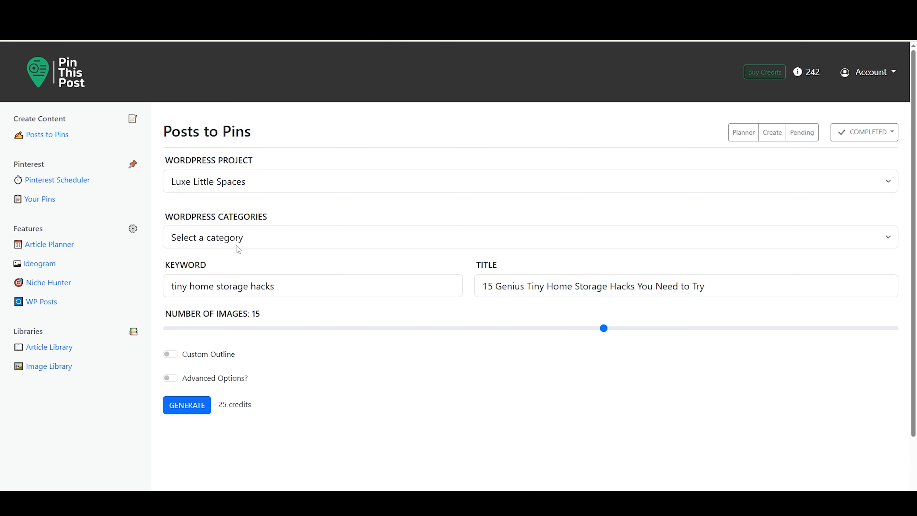
{"action": "left_click", "coordinate": [237, 248]}
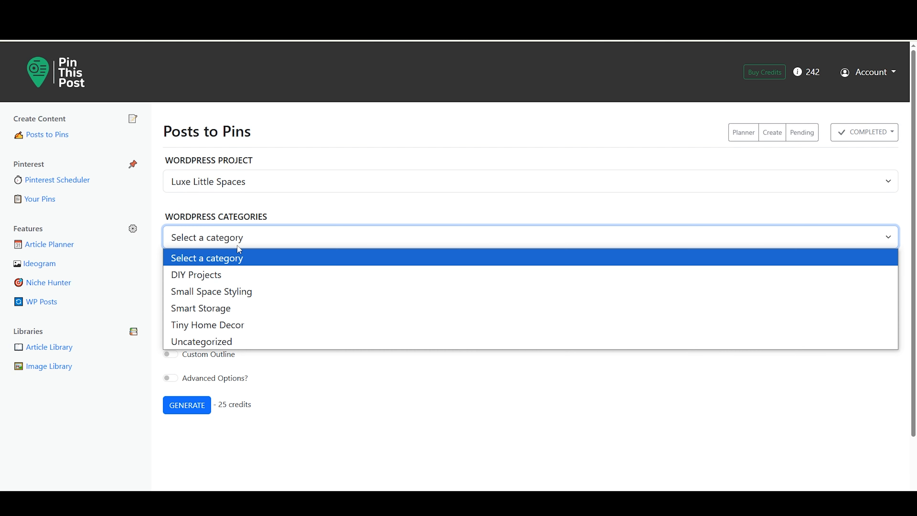
{"action": "left_click", "coordinate": [241, 276]}
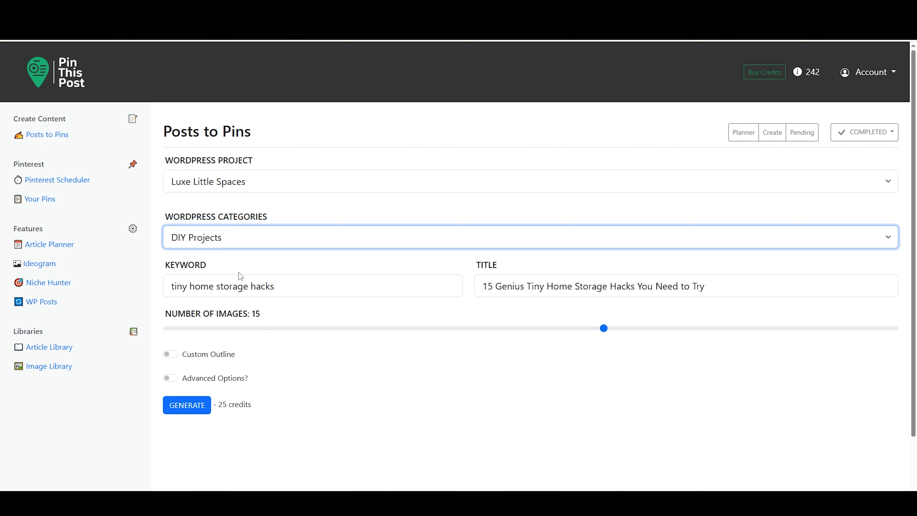
{"action": "left_click", "coordinate": [302, 295]}
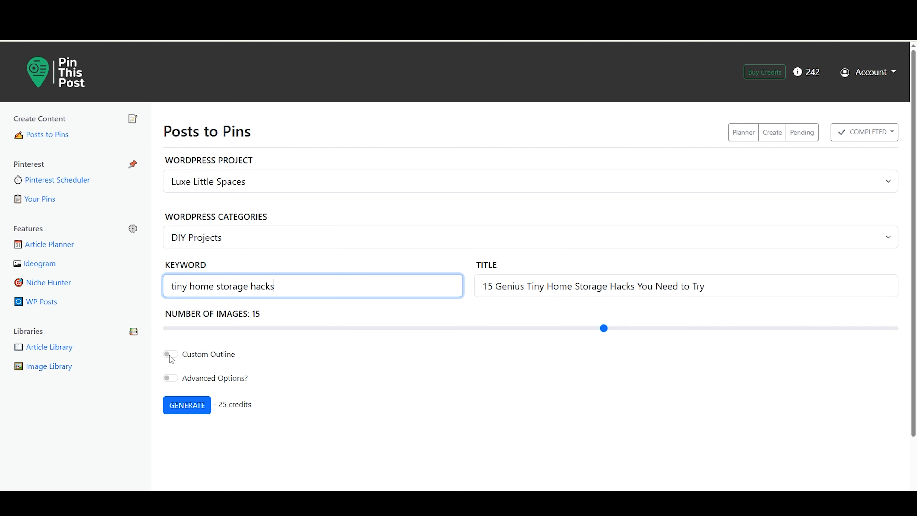
Enable the advanced options, set the tone of voice to Professional and generate the tiny home storage hacks article
{"action": "left_click", "coordinate": [170, 378]}
{"action": "scroll", "coordinate": [257, 373], "scroll_direction": "down", "scroll_amount": 3}
{"action": "left_click", "coordinate": [610, 399]}
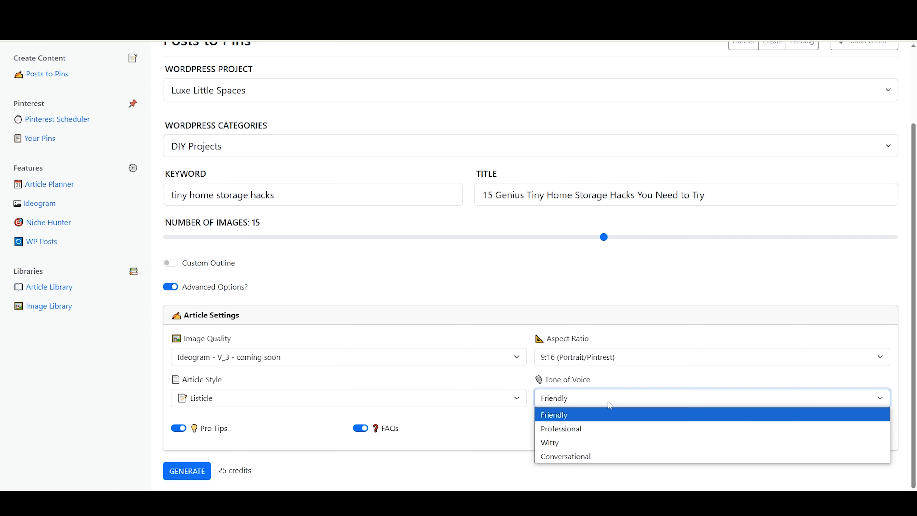
{"action": "left_click", "coordinate": [608, 428]}
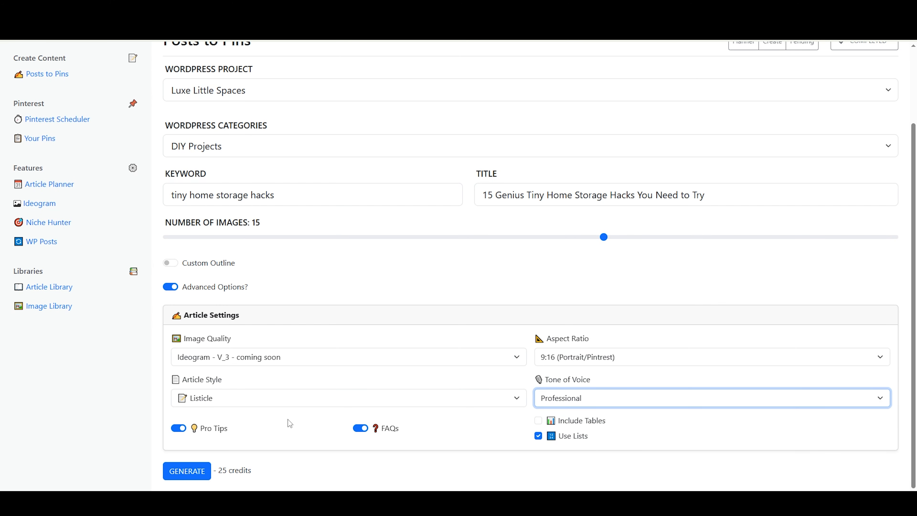
{"action": "left_click", "coordinate": [190, 468]}
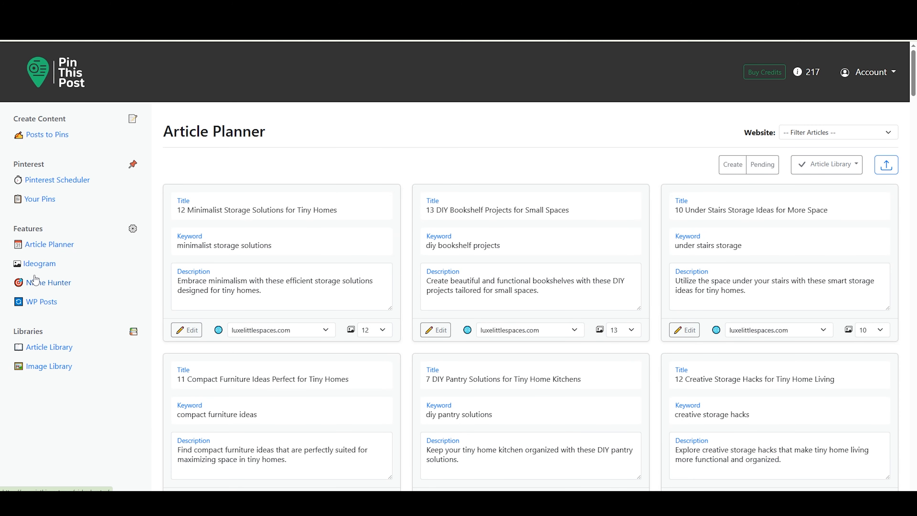
Open the generated article "15 Genius Tiny Home Storage Hacks You Need to Try" for editing from its pin in the Pinterest Scheduler
{"action": "left_click", "coordinate": [751, 161]}
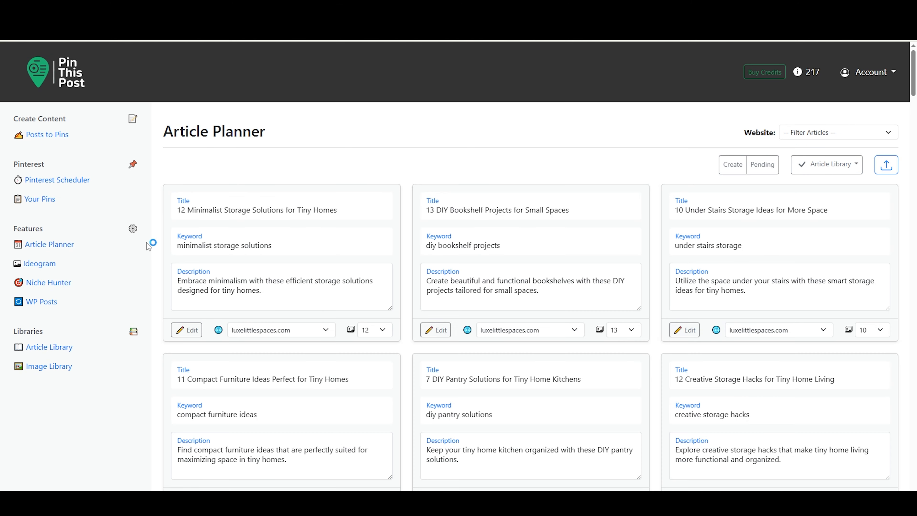
{"action": "left_click", "coordinate": [66, 181]}
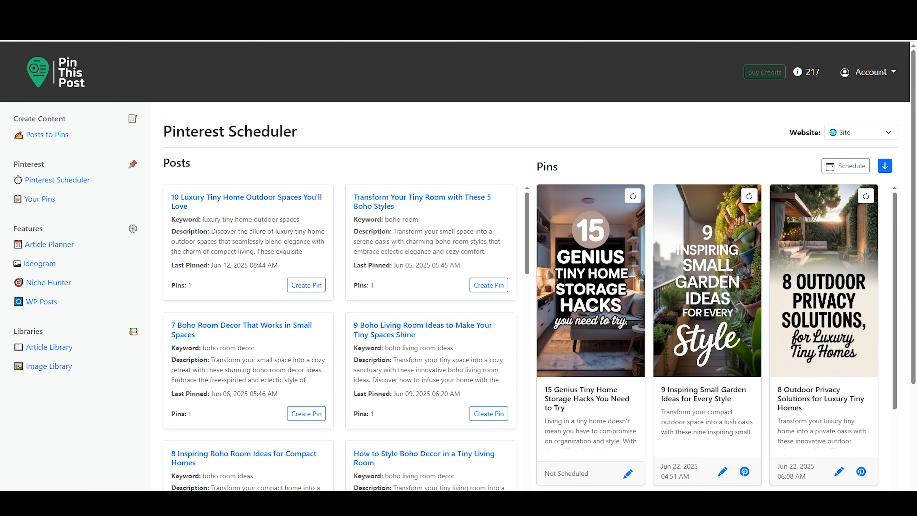
{"action": "left_click", "coordinate": [628, 473]}
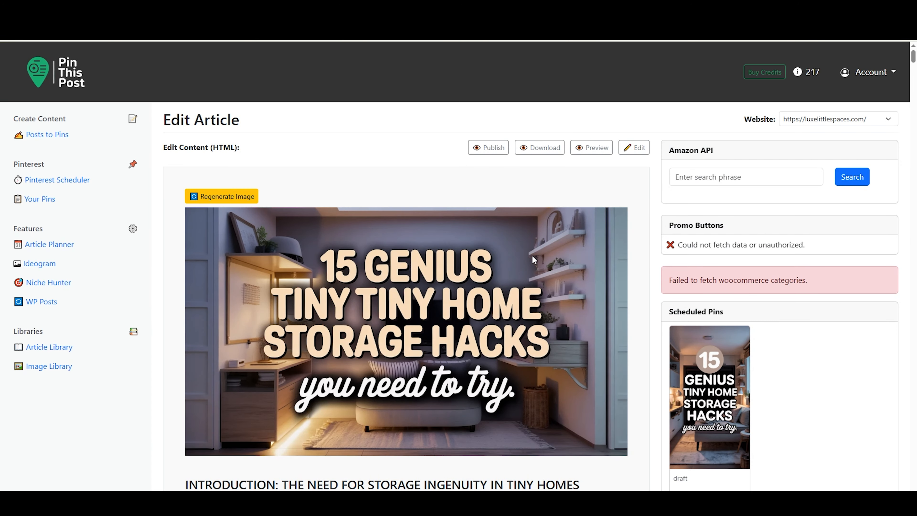
Review the generated article's section images, text, lists and pro tips from the introduction down to the loft bed section
{"action": "scroll", "coordinate": [532, 256], "scroll_direction": "down", "scroll_amount": 15}
{"action": "scroll", "coordinate": [532, 256], "scroll_direction": "down", "scroll_amount": 15}
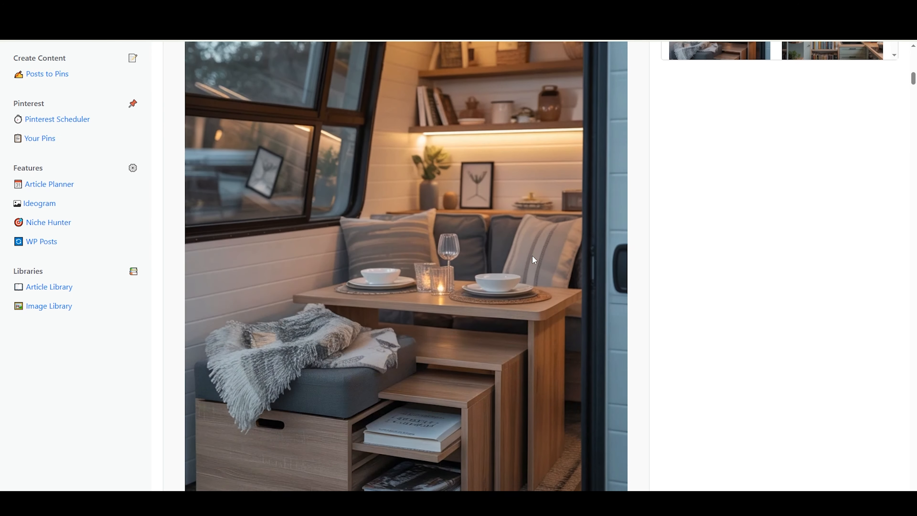
{"action": "scroll", "coordinate": [532, 257], "scroll_direction": "down", "scroll_amount": 15}
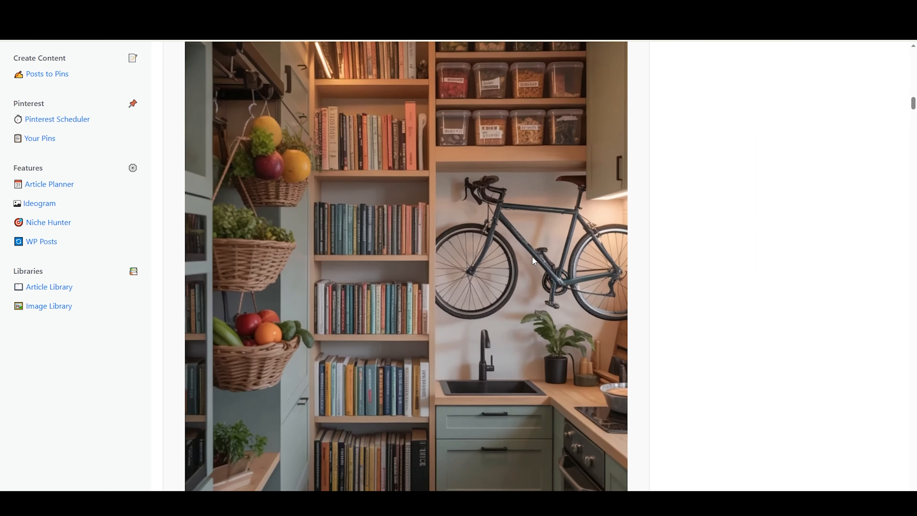
{"action": "scroll", "coordinate": [533, 260], "scroll_direction": "down", "scroll_amount": 15}
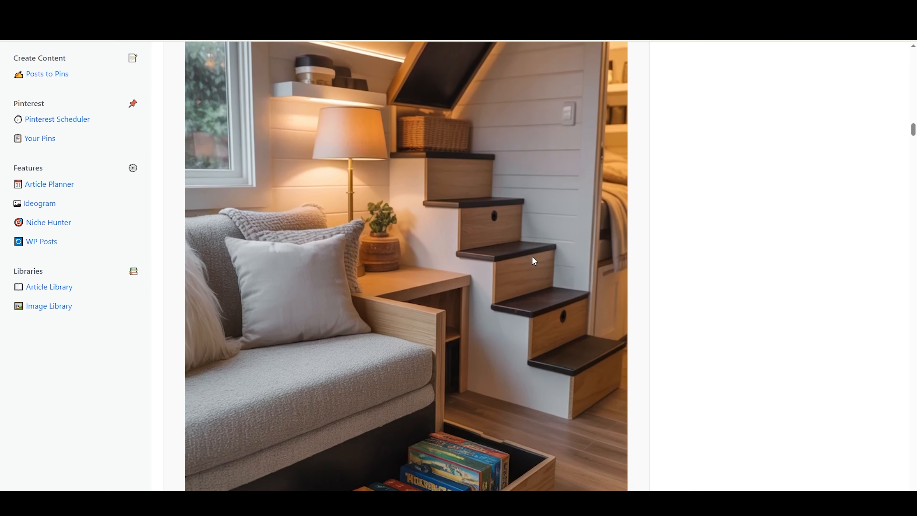
{"action": "scroll", "coordinate": [530, 277], "scroll_direction": "down", "scroll_amount": 10}
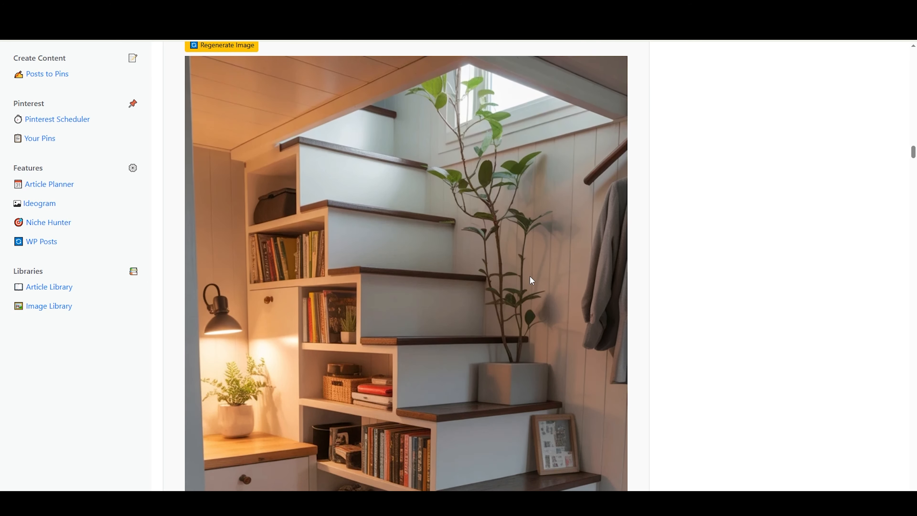
{"action": "scroll", "coordinate": [529, 278], "scroll_direction": "down", "scroll_amount": 15}
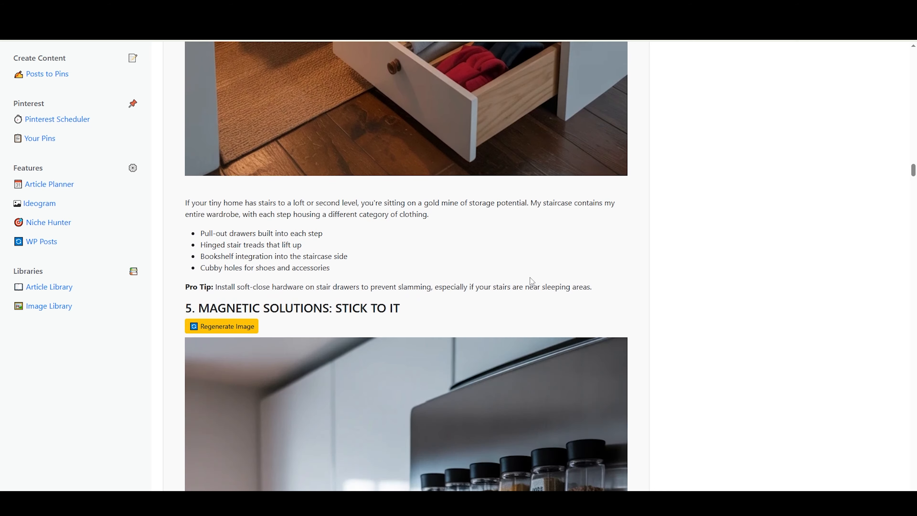
{"action": "scroll", "coordinate": [530, 277], "scroll_direction": "down", "scroll_amount": 12}
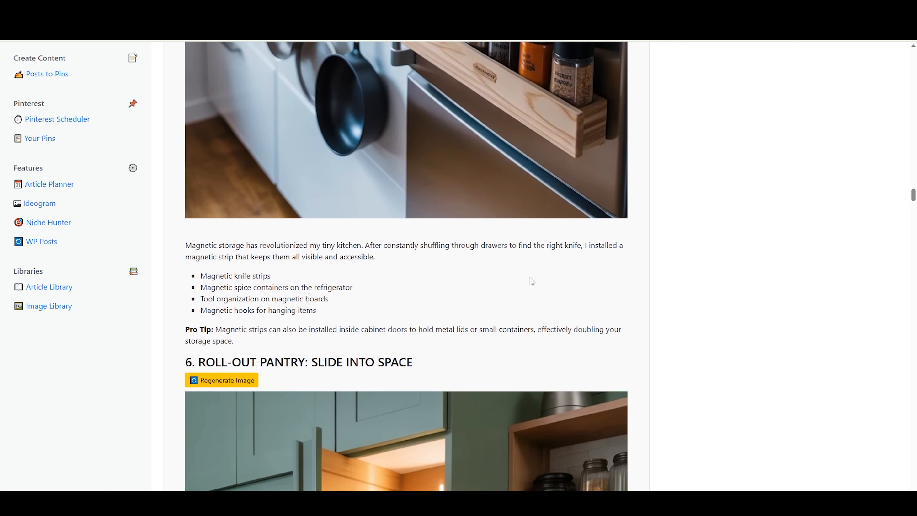
{"action": "scroll", "coordinate": [530, 282], "scroll_direction": "down", "scroll_amount": 12}
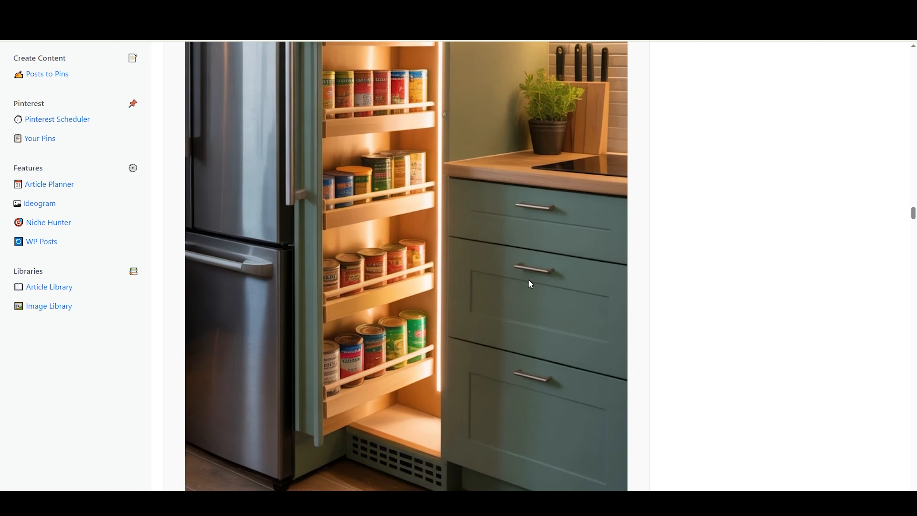
{"action": "scroll", "coordinate": [529, 283], "scroll_direction": "down", "scroll_amount": 12}
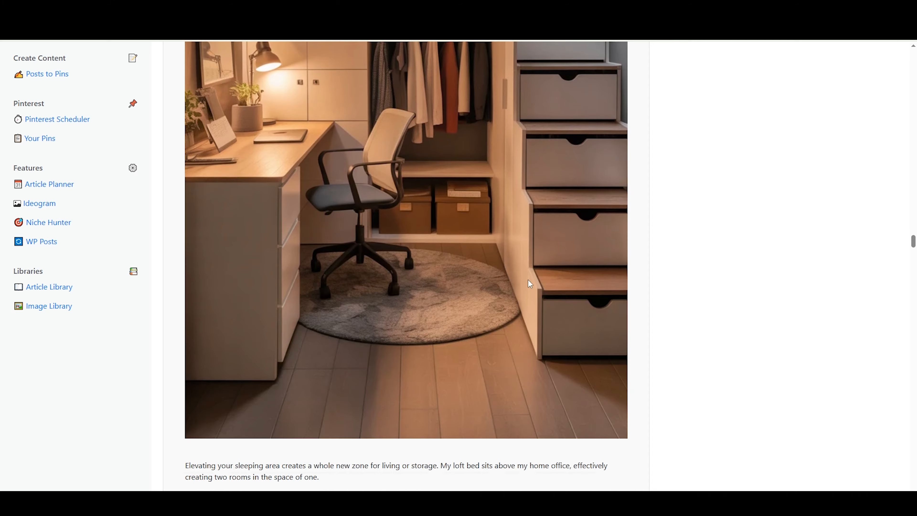
{"action": "scroll", "coordinate": [529, 283], "scroll_direction": "down", "scroll_amount": 4}
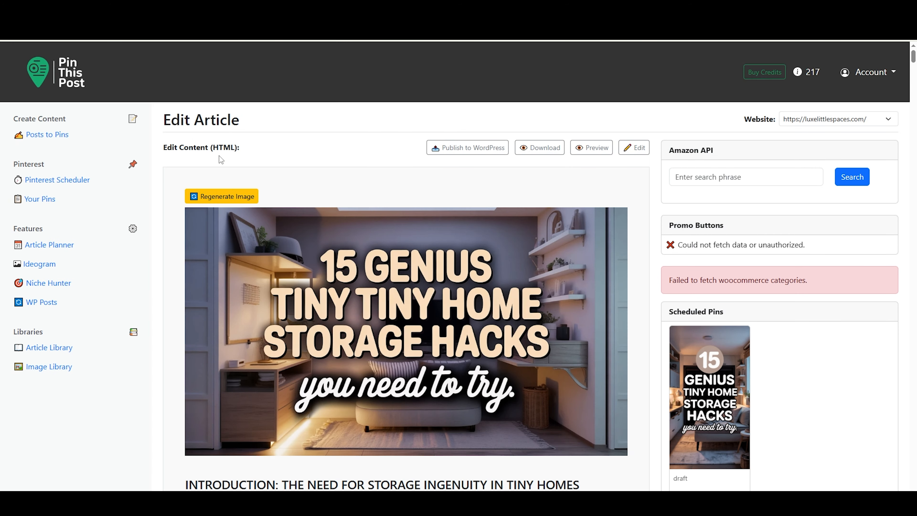
In the Pinterest Scheduler, approve the "15 Genius Tiny Home Storage Hacks" pin, assign the Tiny Home Storage Ideas board and save without a schedule date
{"action": "left_click", "coordinate": [77, 180]}
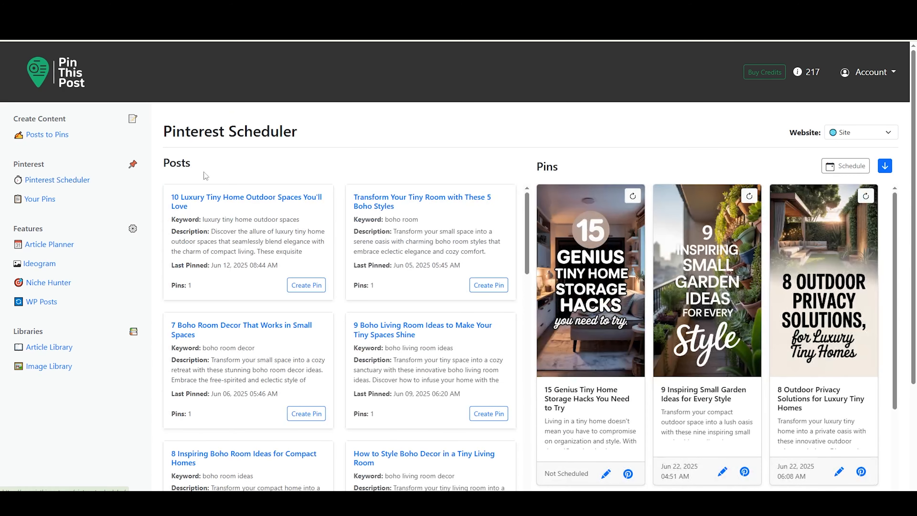
{"action": "scroll", "coordinate": [614, 212], "scroll_direction": "down", "scroll_amount": 3}
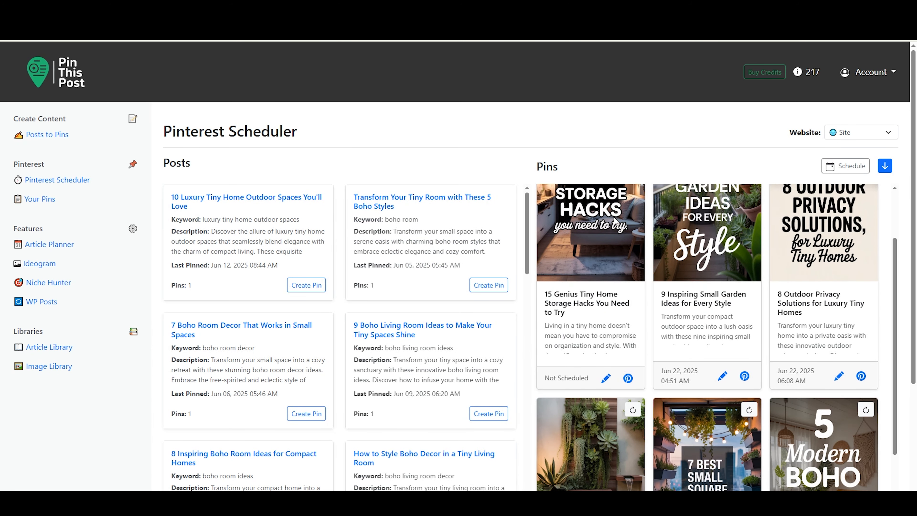
{"action": "left_click", "coordinate": [629, 378]}
{"action": "left_click", "coordinate": [487, 406]}
{"action": "left_click", "coordinate": [535, 330]}
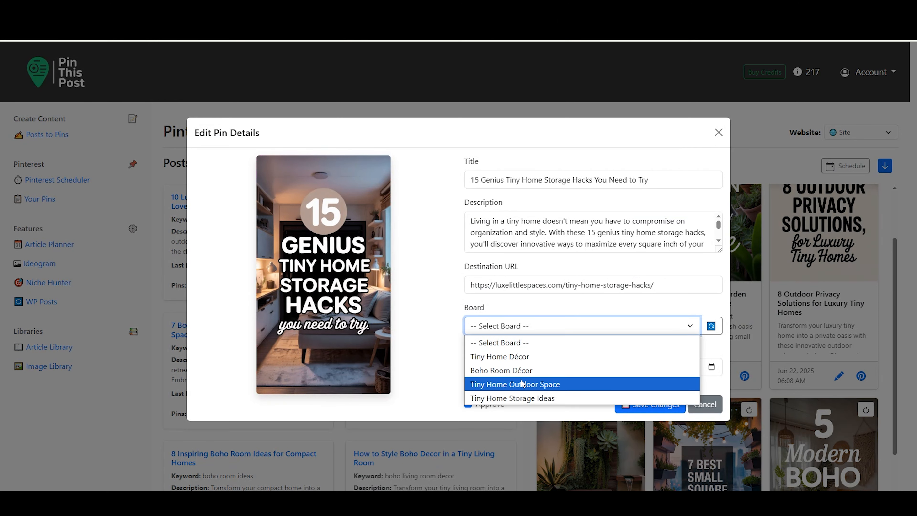
{"action": "left_click", "coordinate": [524, 399]}
{"action": "left_click_drag", "start_coordinate": [715, 247], "coordinate": [664, 281]}
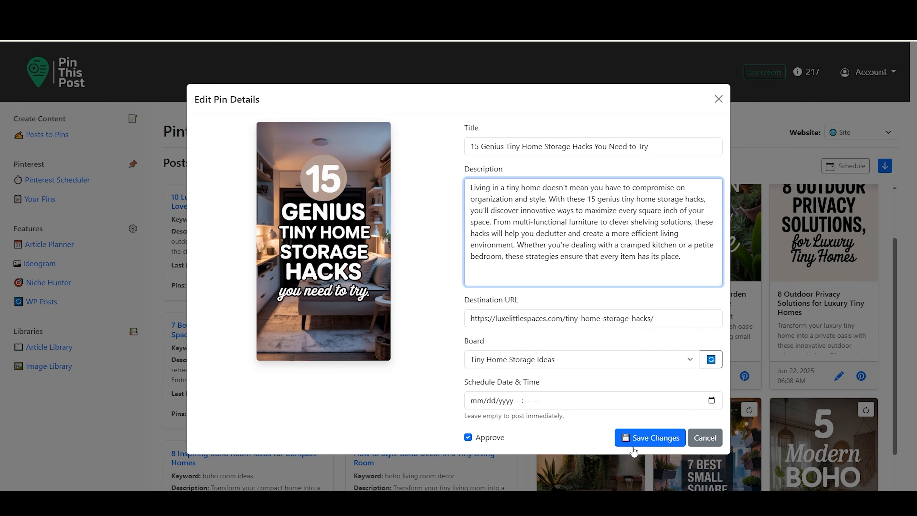
{"action": "left_click", "coordinate": [628, 443]}
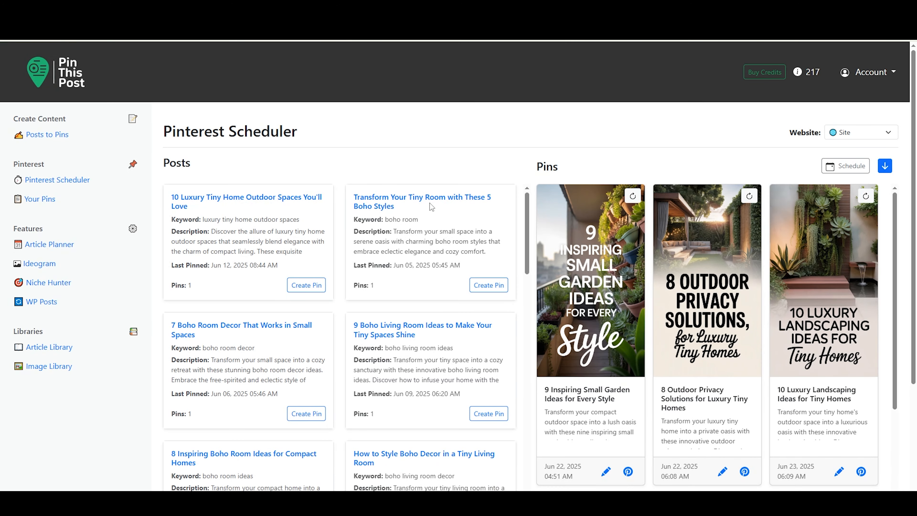
Start a new pin for the post "7 Creative Tiny Home Decor Ideas to Inspire Your Space" and auto-generate its prompt
{"action": "scroll", "coordinate": [419, 282], "scroll_direction": "down", "scroll_amount": 1}
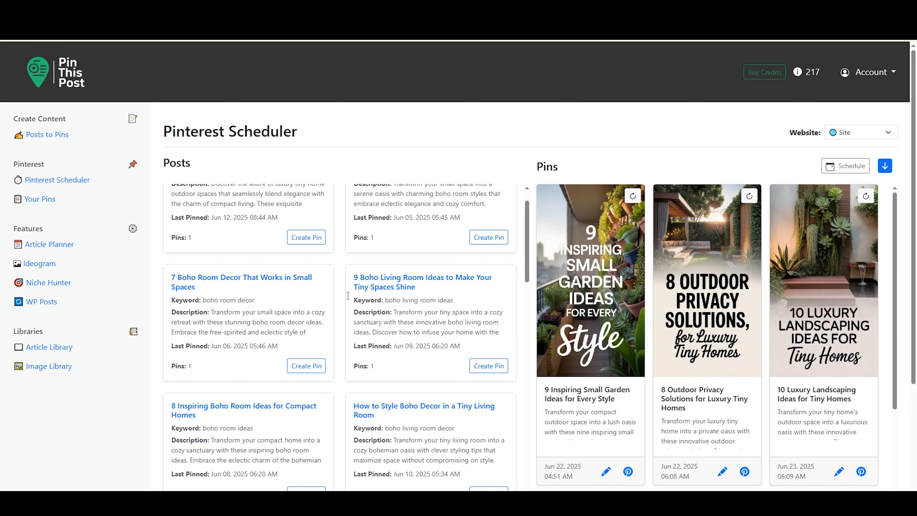
{"action": "scroll", "coordinate": [216, 346], "scroll_direction": "down", "scroll_amount": 15}
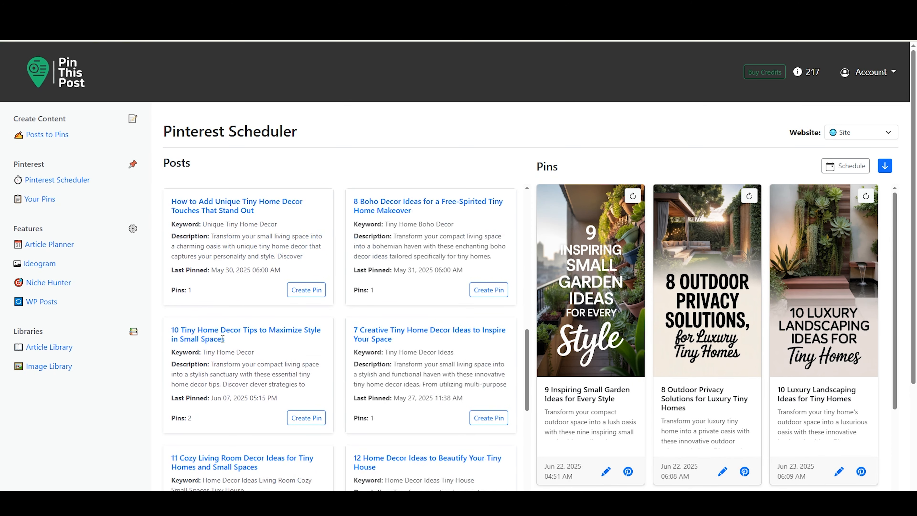
{"action": "scroll", "coordinate": [223, 341], "scroll_direction": "down", "scroll_amount": 10}
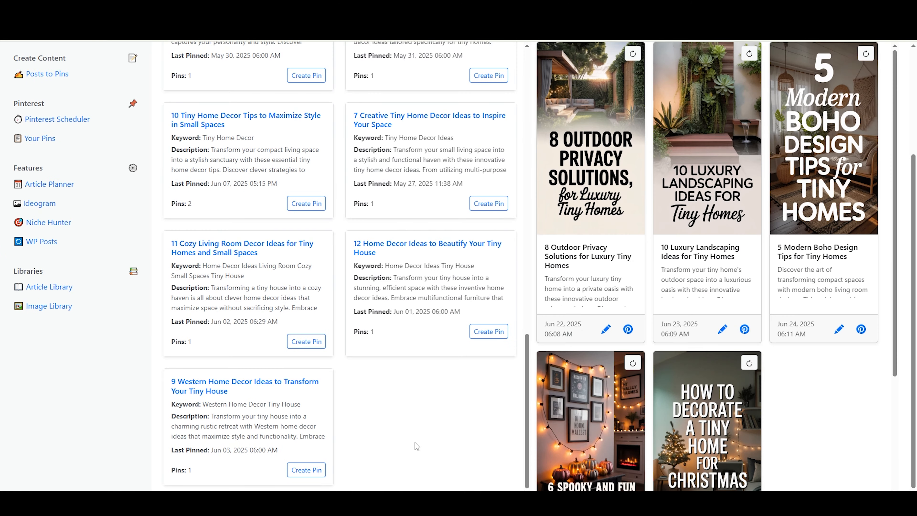
{"action": "scroll", "coordinate": [417, 443], "scroll_direction": "up", "scroll_amount": 1}
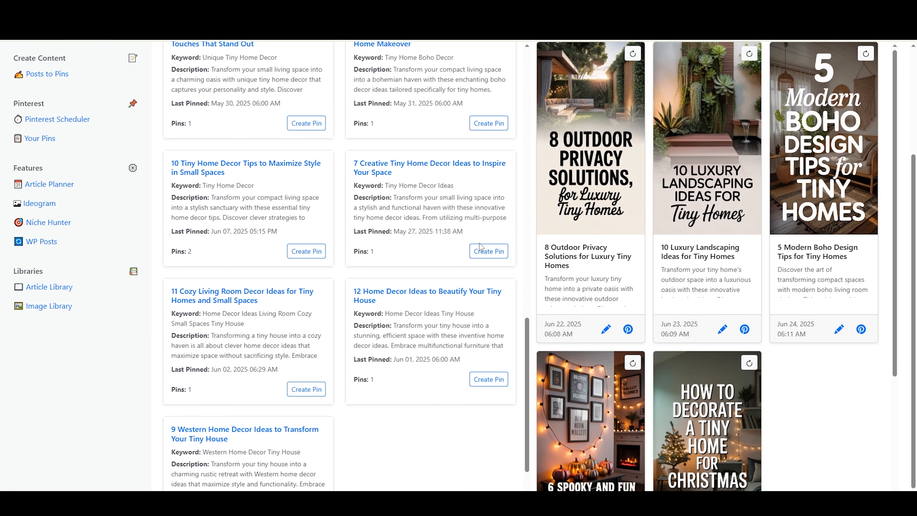
{"action": "left_click", "coordinate": [483, 252]}
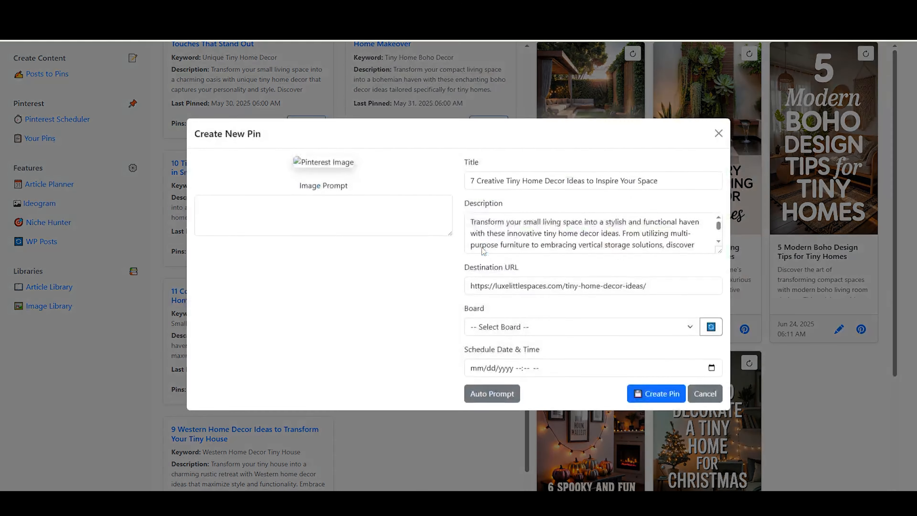
{"action": "left_click", "coordinate": [514, 399]}
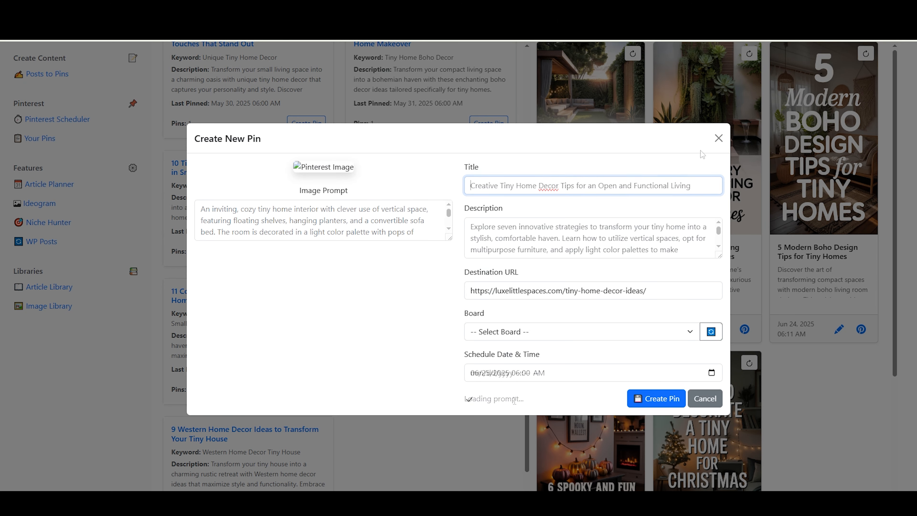
Retitle the new pin "7 Tiny Home Decor Tips for an Open and Functional Living", assign the Tiny Home Décor board and create it
{"action": "double_click", "coordinate": [476, 186]}
{"action": "key", "text": "BackSpace"}
{"action": "type", "text": "7"}
{"action": "left_click", "coordinate": [664, 234]}
{"action": "scroll", "coordinate": [664, 234], "scroll_direction": "down", "scroll_amount": 2}
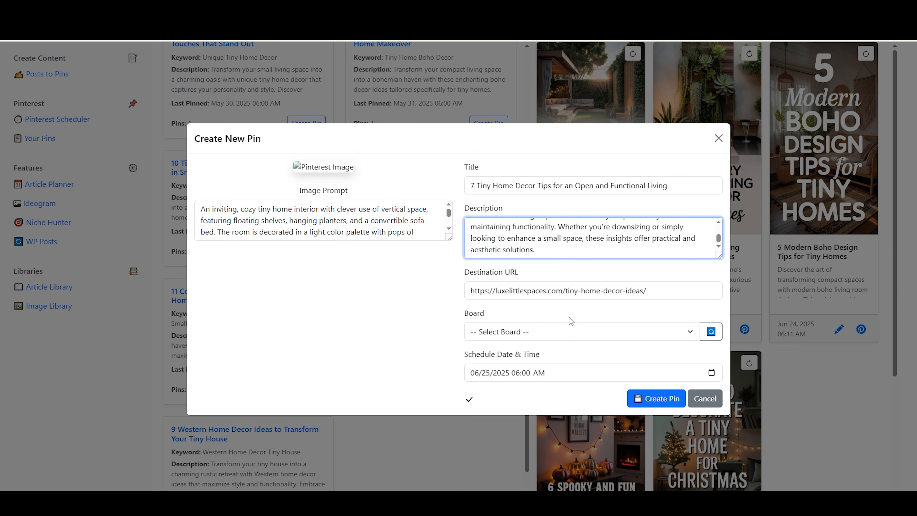
{"action": "left_click", "coordinate": [578, 329]}
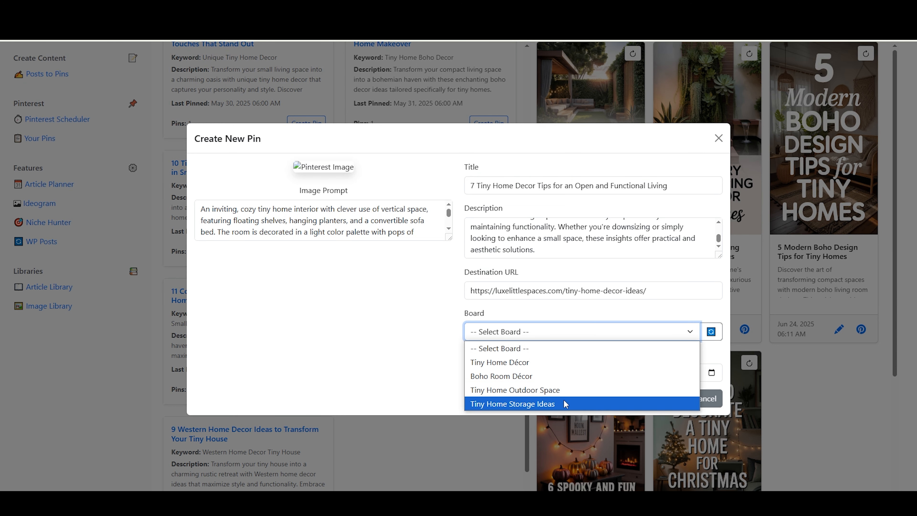
{"action": "left_click", "coordinate": [566, 363]}
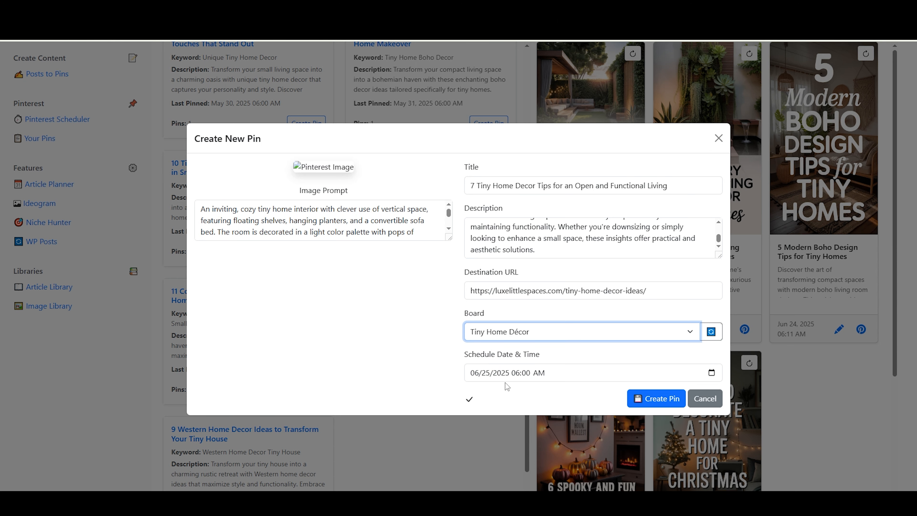
{"action": "left_click", "coordinate": [657, 399]}
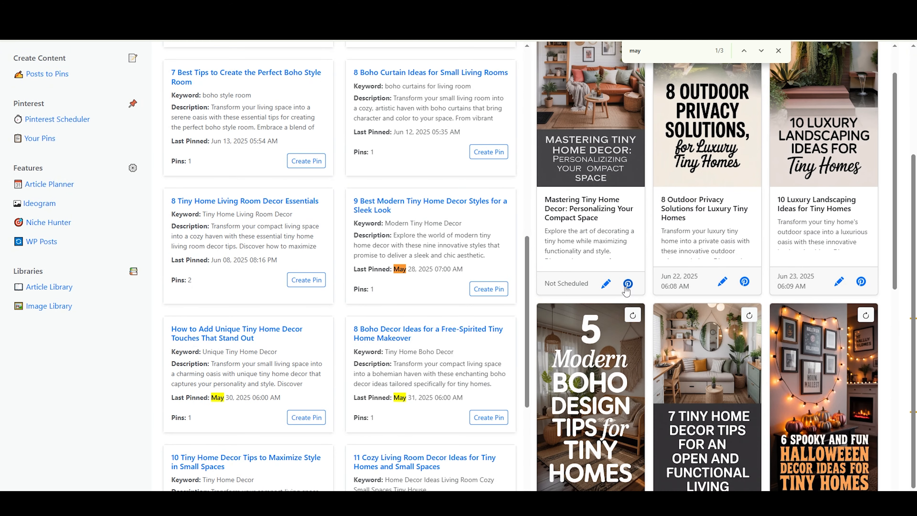
Schedule the "Mastering Tiny Home Decor" pin for 06/26/2025 07:47 AM on the Tiny Home Décor board, approve it and save
{"action": "left_click", "coordinate": [628, 284]}
{"action": "left_click", "coordinate": [710, 367]}
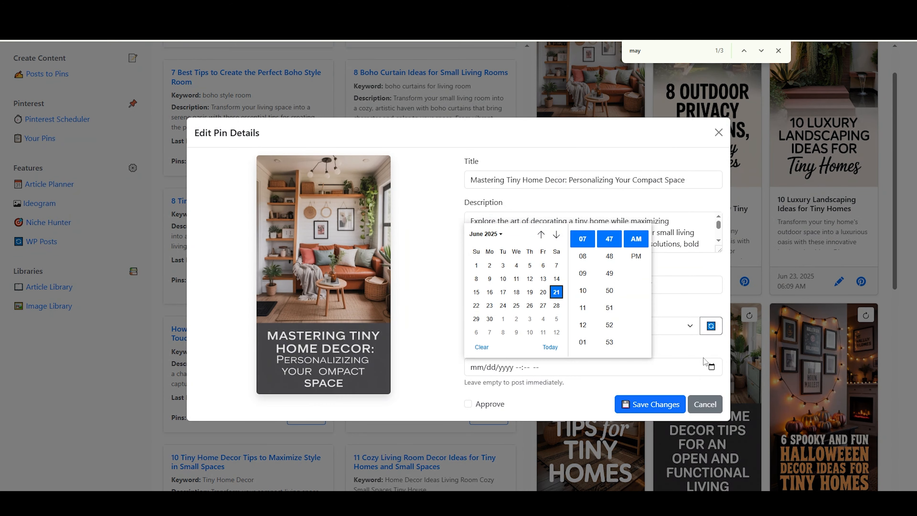
{"action": "left_click", "coordinate": [529, 305]}
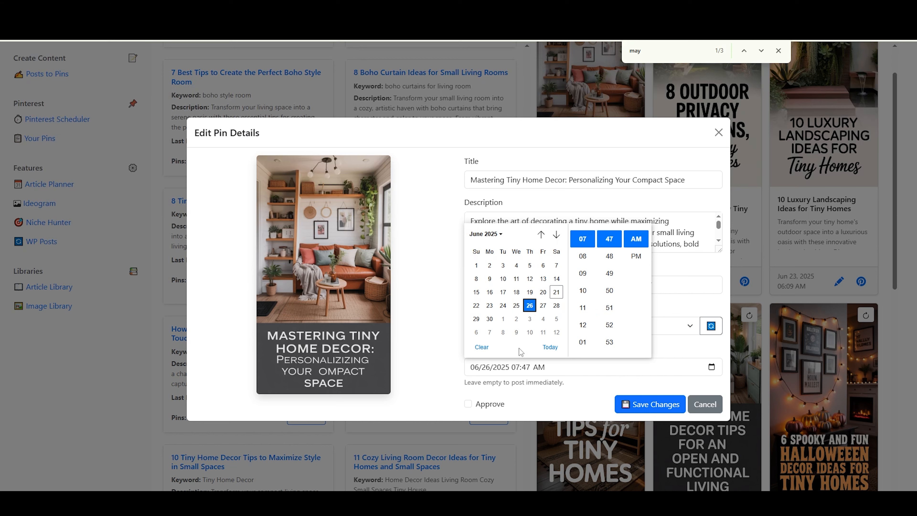
{"action": "left_click", "coordinate": [483, 406]}
{"action": "left_click", "coordinate": [468, 404]}
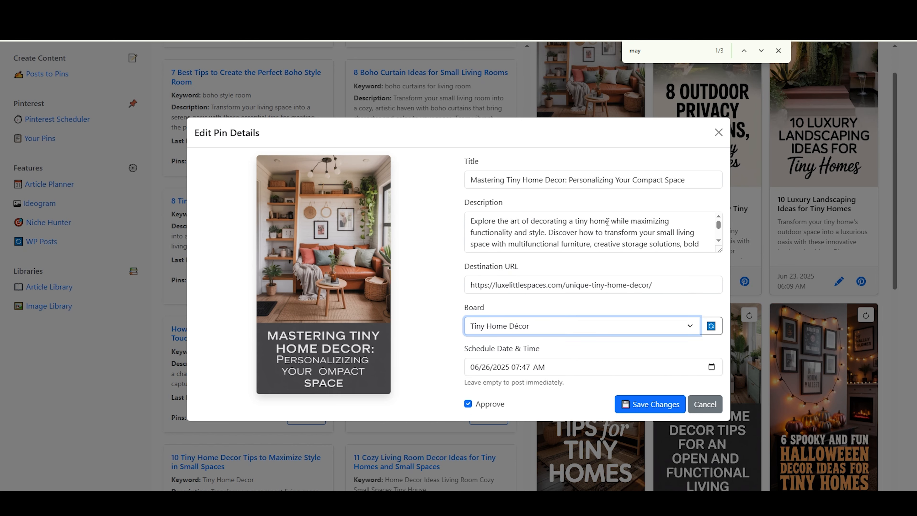
{"action": "left_click", "coordinate": [607, 221]}
{"action": "scroll", "coordinate": [607, 225], "scroll_direction": "down", "scroll_amount": 2}
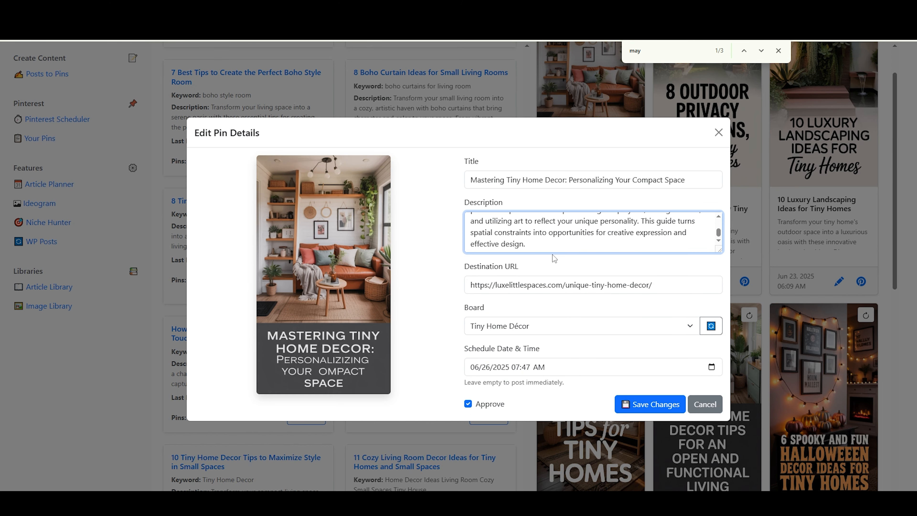
{"action": "left_click", "coordinate": [644, 404]}
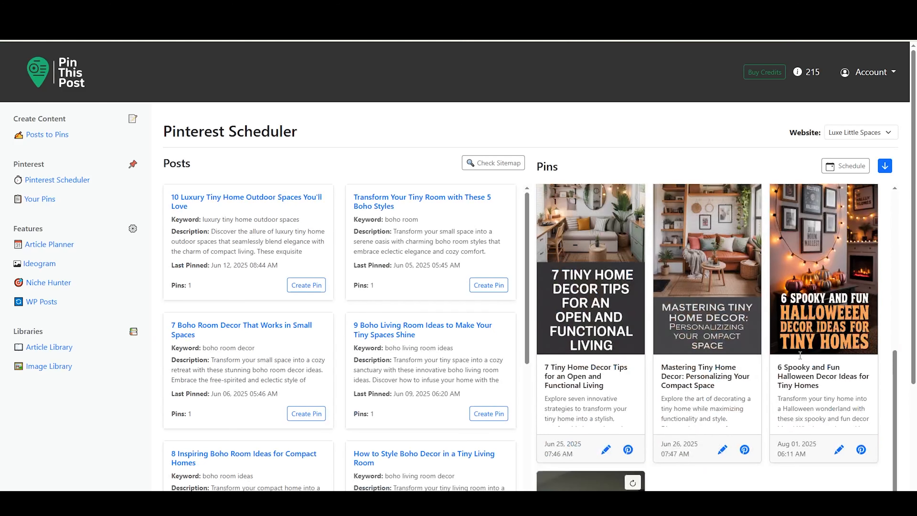
Copy the image prompt of the "Mastering Tiny Home Decor" pin and submit it to ChatGPT for a refined version
{"action": "scroll", "coordinate": [801, 429], "scroll_direction": "up", "scroll_amount": 3}
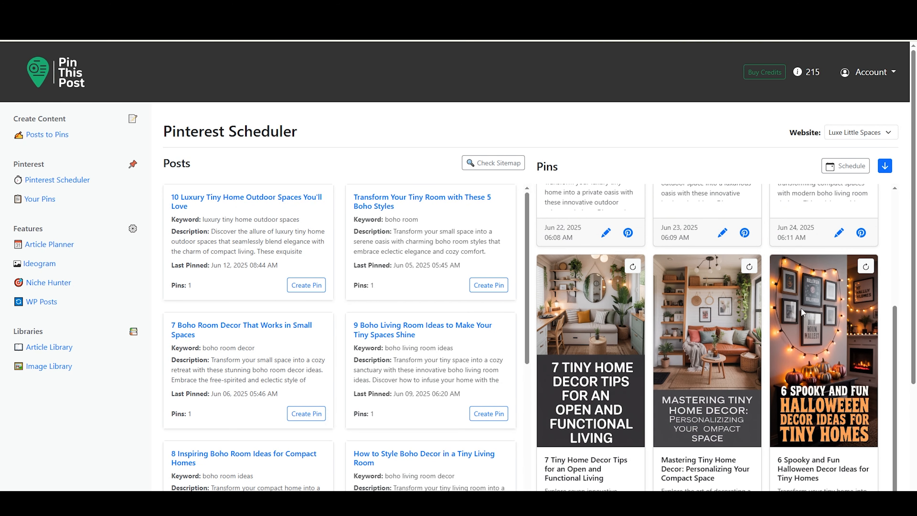
{"action": "left_click", "coordinate": [629, 202]}
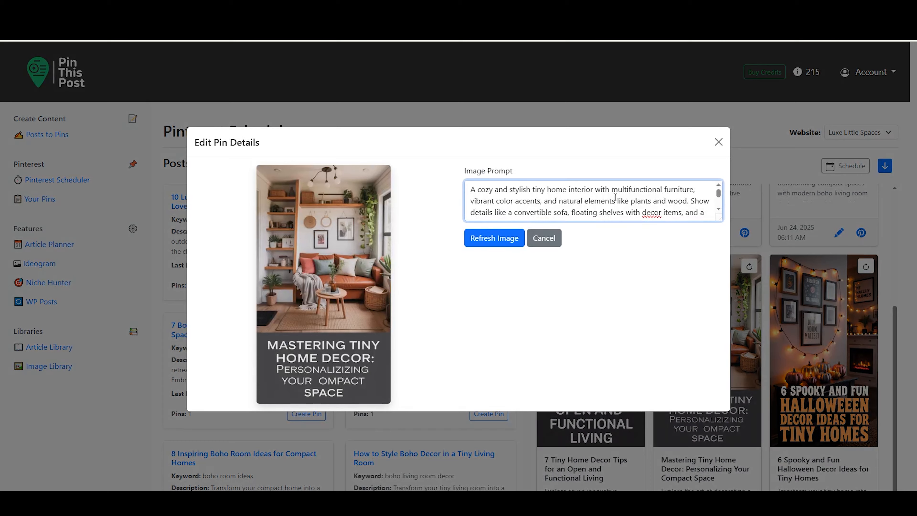
{"action": "key", "text": "ctrl+a"}
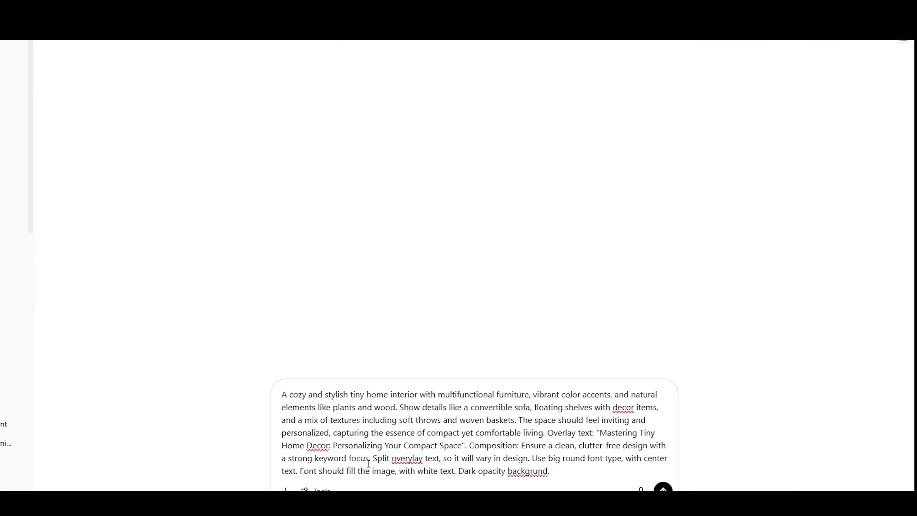
{"action": "key", "text": "Return"}
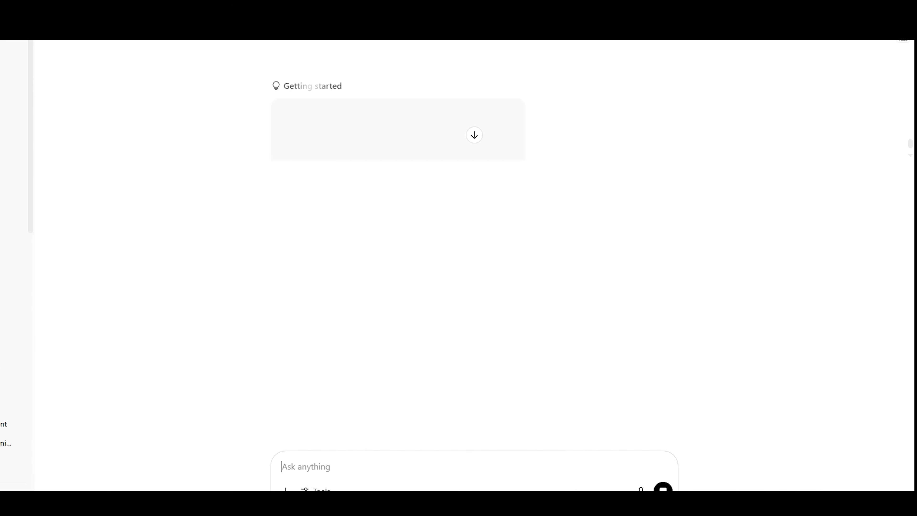
{"action": "scroll", "coordinate": [10, 216], "scroll_direction": "down", "scroll_amount": 5}
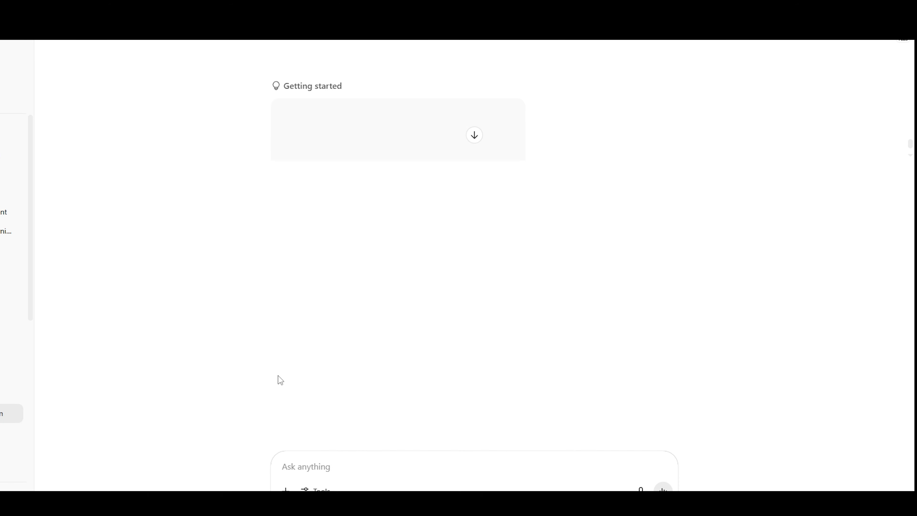
{"action": "left_click", "coordinate": [474, 134]}
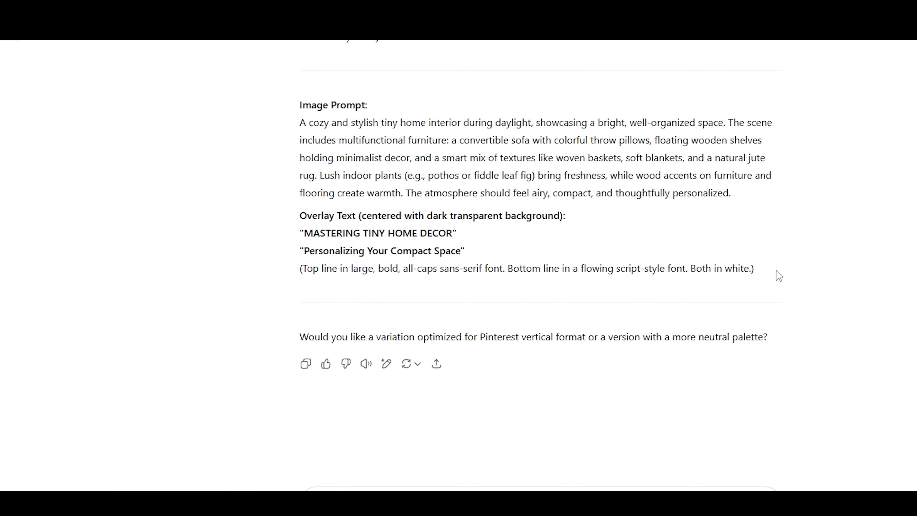
Replace the "Mastering Tiny Home Decor" pin's image prompt with ChatGPT's refined prompt and overlay text, and regenerate the image in Pin This Post
{"action": "left_click_drag", "start_coordinate": [770, 276], "coordinate": [306, 116]}
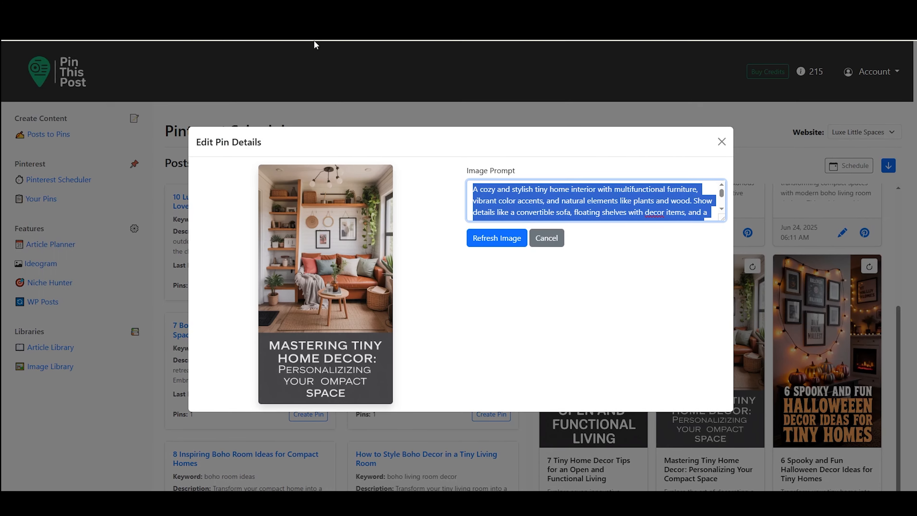
{"action": "key", "text": "ctrl+v"}
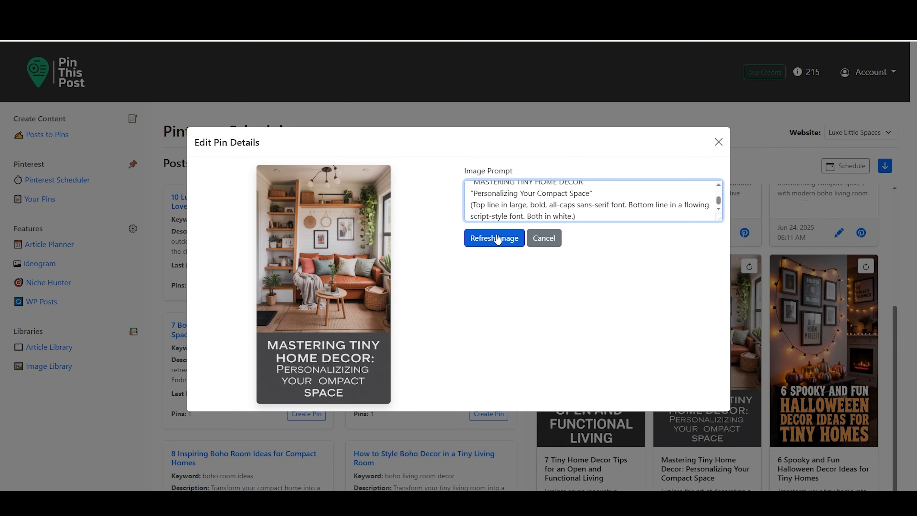
{"action": "left_click", "coordinate": [498, 238]}
{"action": "left_click", "coordinate": [502, 95]}
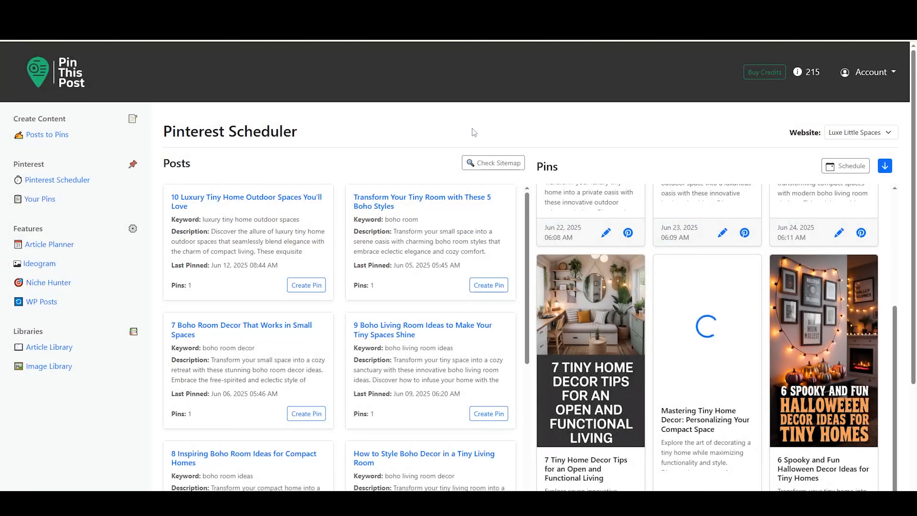
{"action": "scroll", "coordinate": [674, 304], "scroll_direction": "down", "scroll_amount": 2}
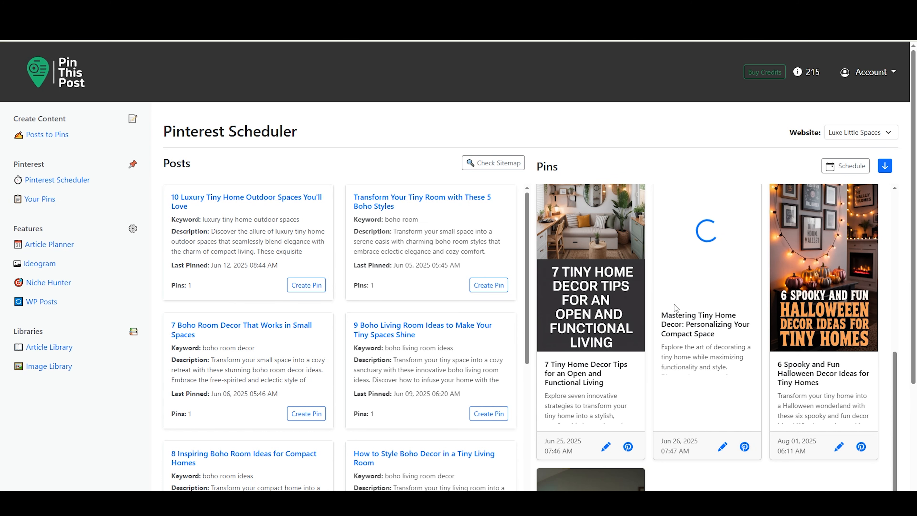
{"action": "scroll", "coordinate": [644, 347], "scroll_direction": "up", "scroll_amount": 2}
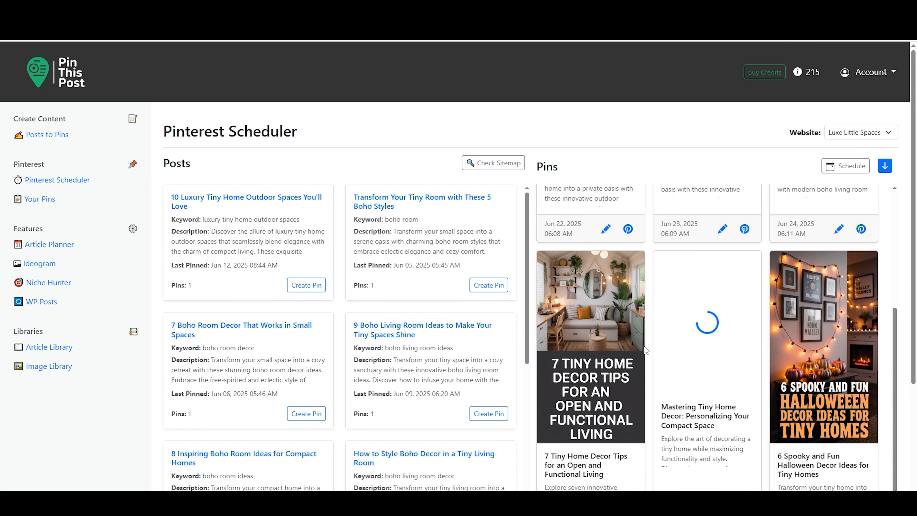
{"action": "scroll", "coordinate": [610, 353], "scroll_direction": "down", "scroll_amount": 2}
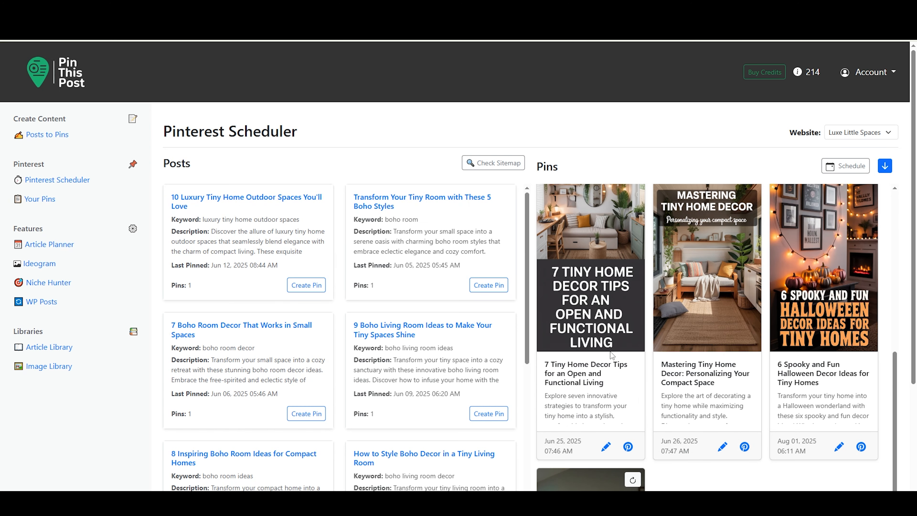
Copy the image prompt of the "7 Tiny Home Decor Tips" pin and submit it to ChatGPT for refinement
{"action": "scroll", "coordinate": [682, 330], "scroll_direction": "up", "scroll_amount": 1}
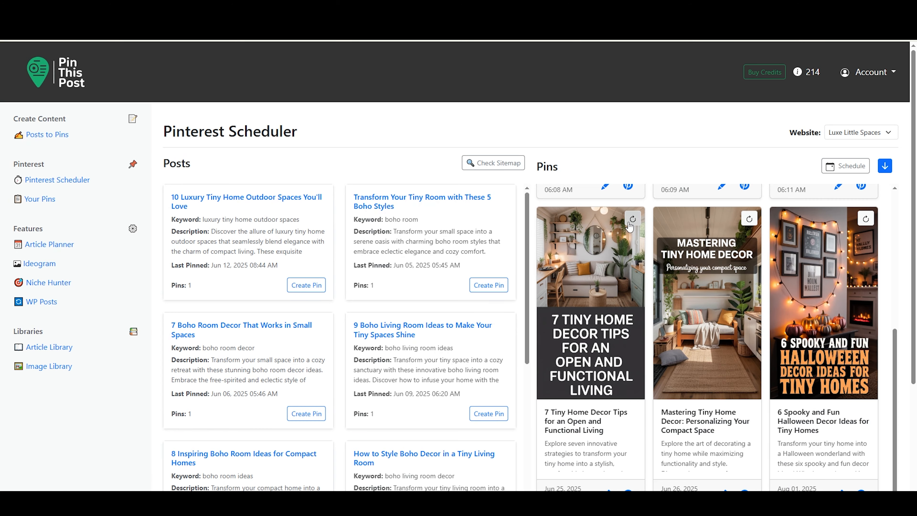
{"action": "left_click", "coordinate": [632, 219]}
{"action": "left_click", "coordinate": [567, 200]}
{"action": "key", "text": "ctrl+a"}
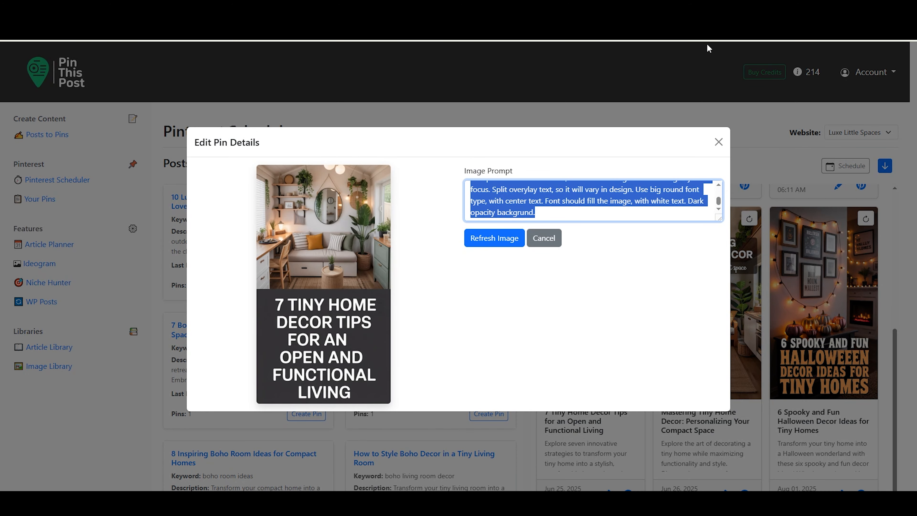
{"action": "left_click", "coordinate": [132, 8]}
{"action": "left_click", "coordinate": [465, 454]}
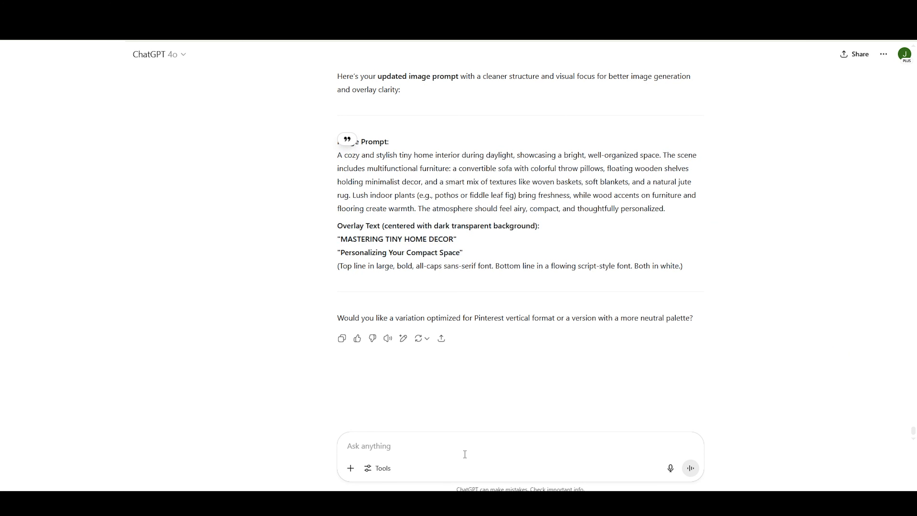
{"action": "type", "text": "An inviting, cozy tiny home interior with clever use of vertical space, featuring floating shelves, hanging planters, and a convertible sofa bed. The room is decorated in a light color palette with pops of greenery and natural textures. Mirrors strategically placed to reflect light and create the illusion of space. Show elements of multipurpose furniture, such as a drop-leaf dining table and storage ottoman, enhancing the functionality of the compact living area. Overlay text: \"7 Tiny Home Decor Tips for an Open and Functional Living\". Composition: Ensure a clean, clutter-free design with a strong keyword focus. Split overylay text, so it will vary in design. Use big round font type, with center text. Font should fill the image, with white text. Dark opacity backgrund."}
{"action": "key", "text": "Return"}
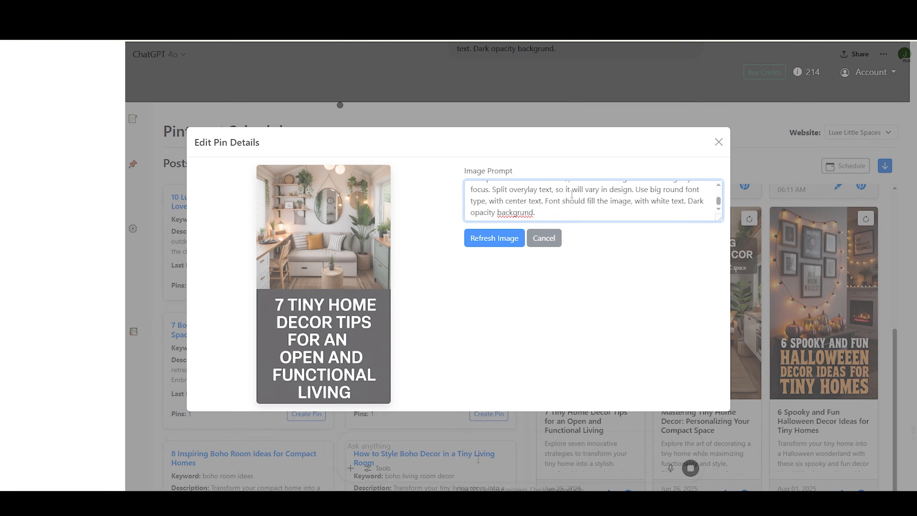
Paste ChatGPT's refined prompt into the "7 Tiny Home Decor Tips" pin in Pin This Post and confirm creating a new image
{"action": "key", "text": "ctrl+v"}
{"action": "left_click", "coordinate": [495, 238]}
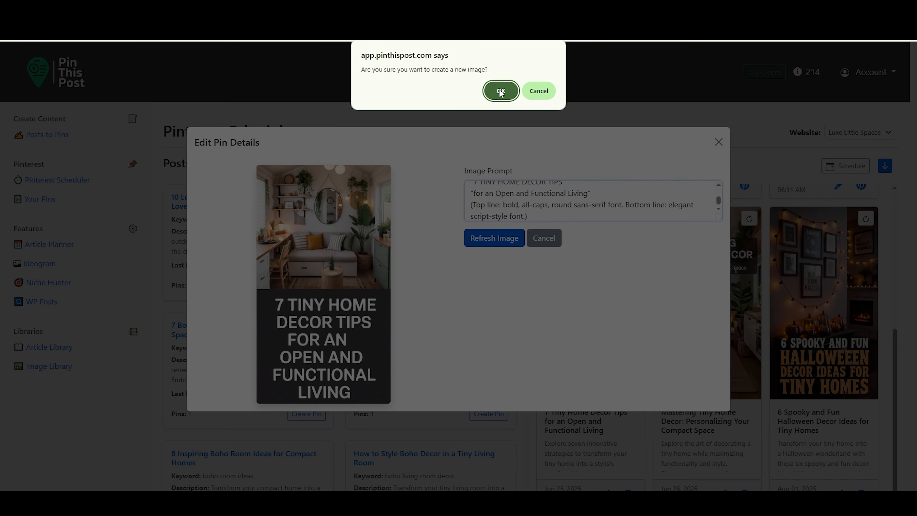
{"action": "left_click", "coordinate": [501, 89]}
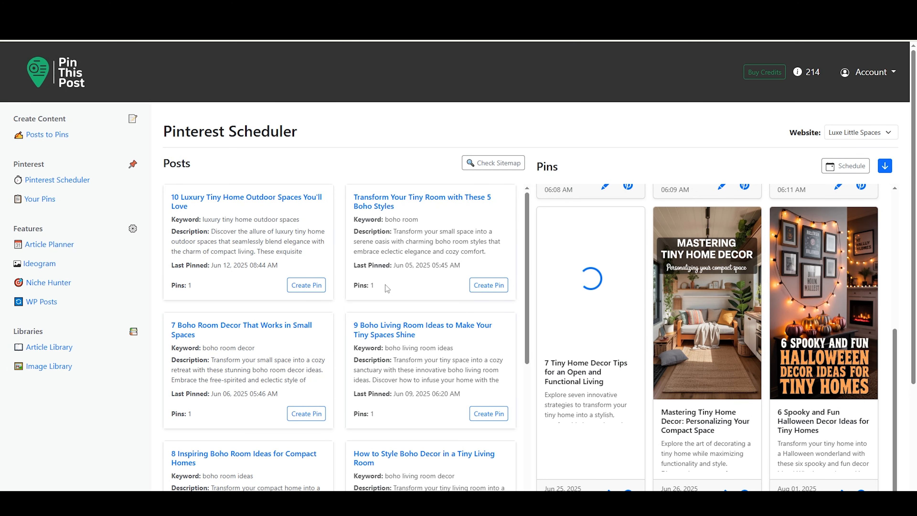
{"action": "scroll", "coordinate": [416, 287], "scroll_direction": "down", "scroll_amount": 1}
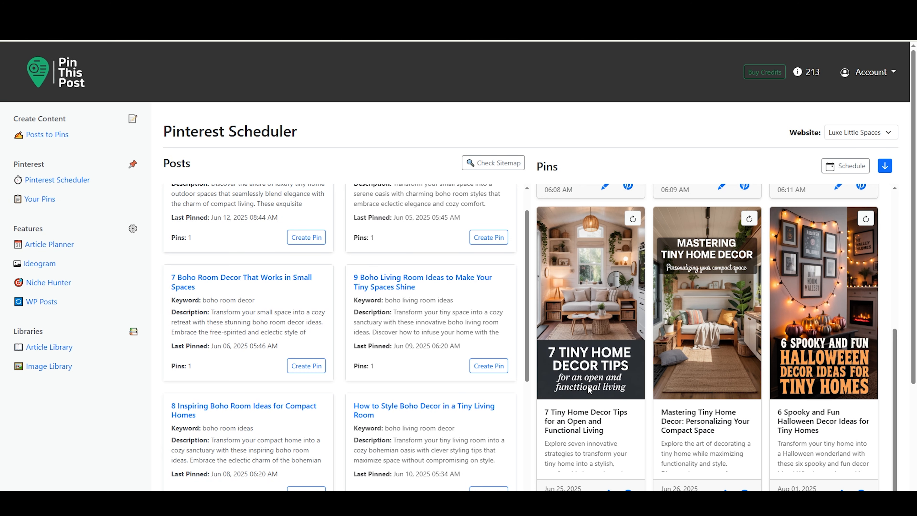
Regenerate the "7 Tiny Home Decor Tips" pin image once more using the same prompt
{"action": "scroll", "coordinate": [594, 336], "scroll_direction": "down", "scroll_amount": 2}
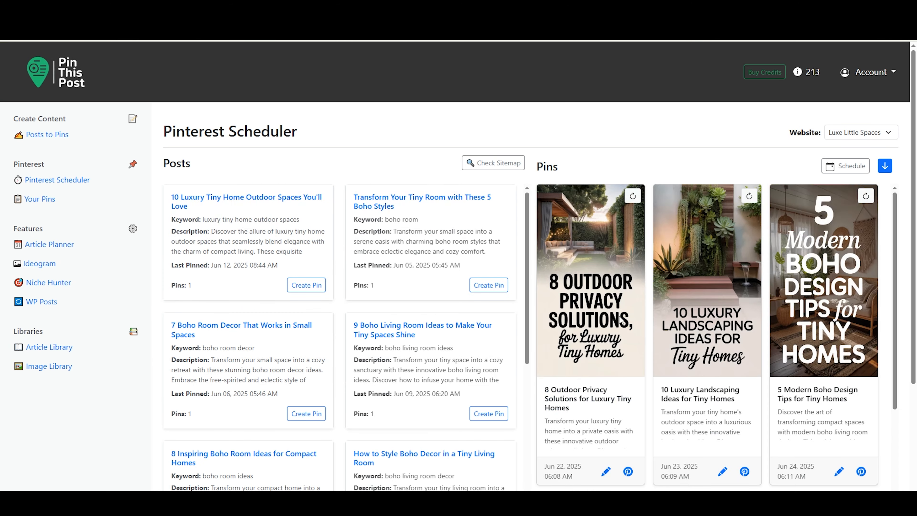
{"action": "scroll", "coordinate": [618, 326], "scroll_direction": "down", "scroll_amount": 5}
{"action": "left_click", "coordinate": [632, 266]}
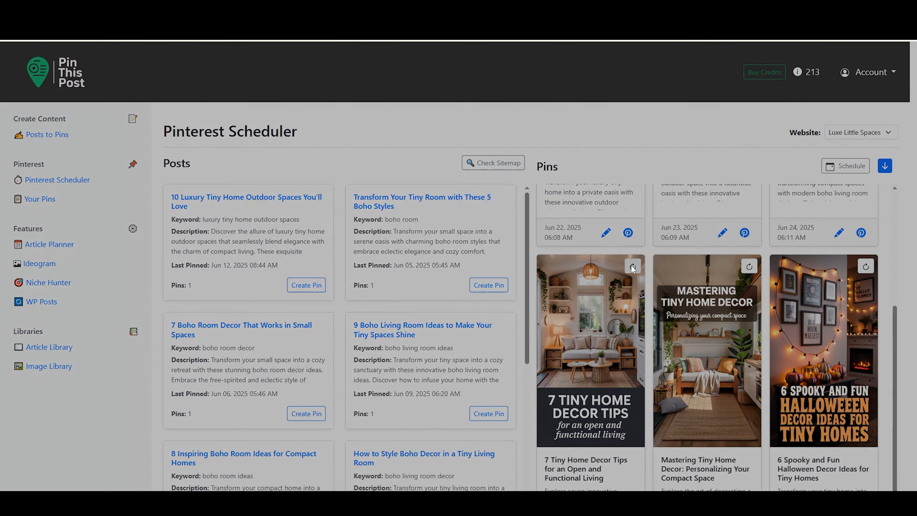
{"action": "left_click", "coordinate": [480, 243]}
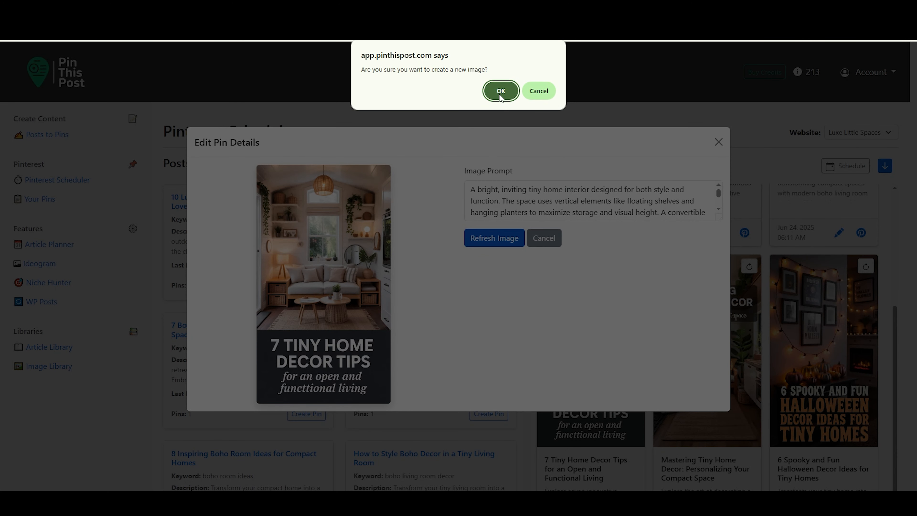
{"action": "left_click", "coordinate": [501, 91]}
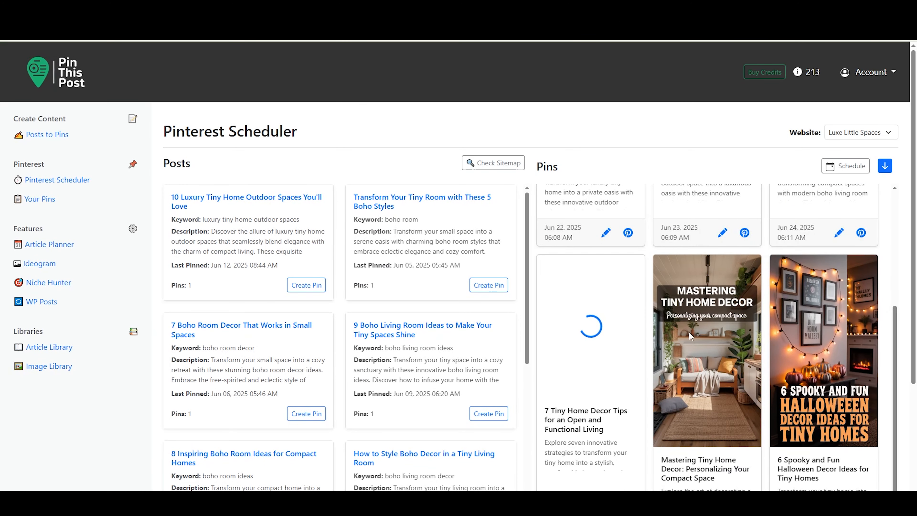
Look through the posts and scheduled pins of all websites in the Pinterest Scheduler
{"action": "scroll", "coordinate": [688, 331], "scroll_direction": "down", "scroll_amount": 1}
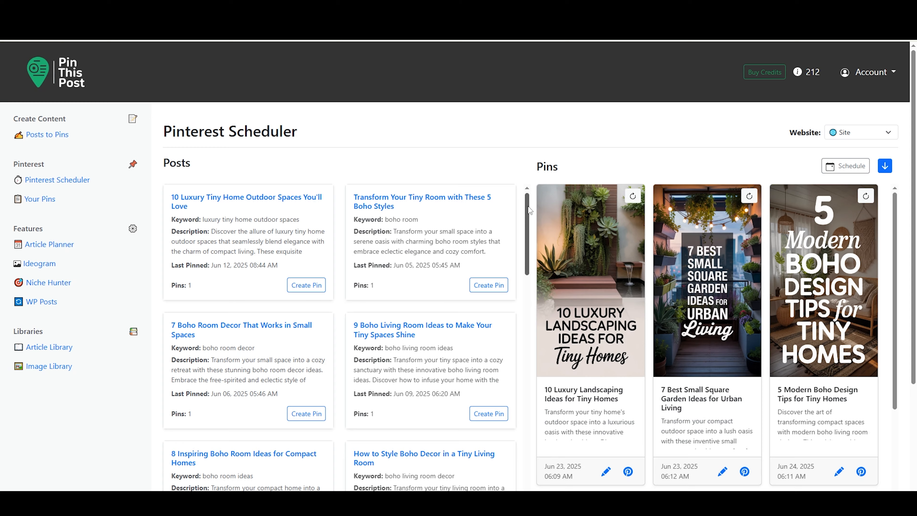
{"action": "left_click_drag", "start_coordinate": [527, 206], "coordinate": [531, 428]}
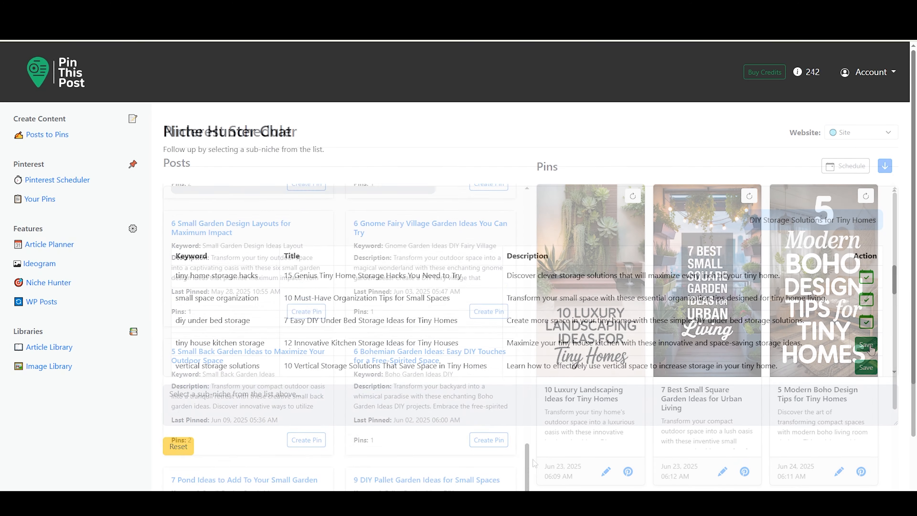
In Niche Hunter Chat, save the "tiny house kitchen storage" and "vertical storage solutions" article ideas
{"action": "left_click", "coordinate": [868, 345]}
{"action": "scroll", "coordinate": [270, 353], "scroll_direction": "down", "scroll_amount": 1}
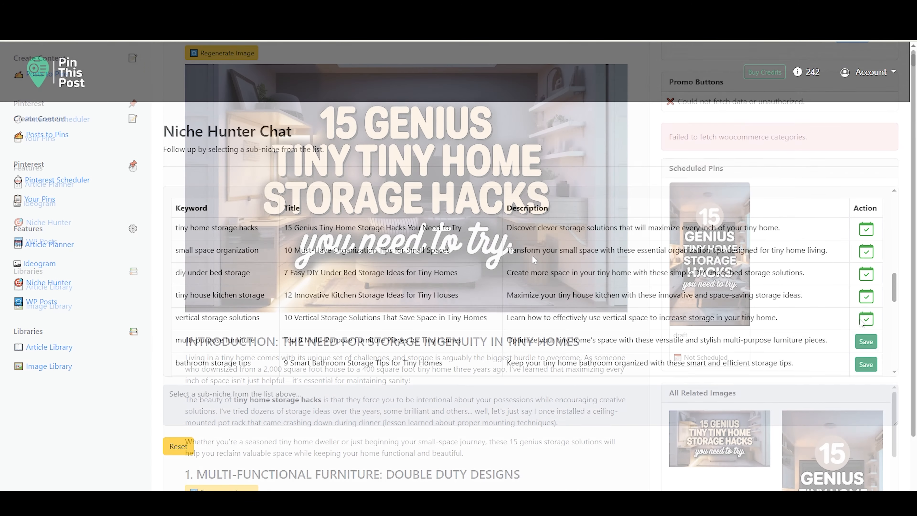
Review the images and text throughout the "15 Genius Tiny Home Storage Hacks" article
{"action": "scroll", "coordinate": [531, 255], "scroll_direction": "down", "scroll_amount": 10}
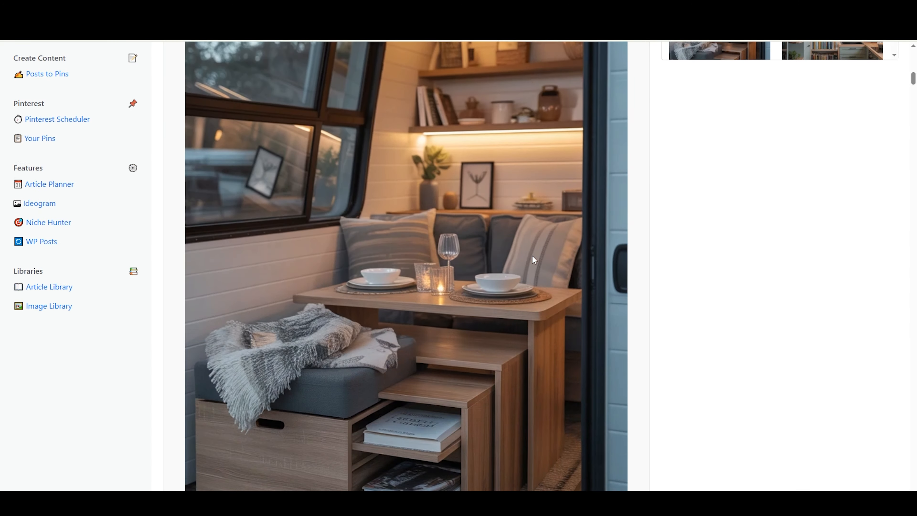
{"action": "scroll", "coordinate": [531, 256], "scroll_direction": "down", "scroll_amount": 18}
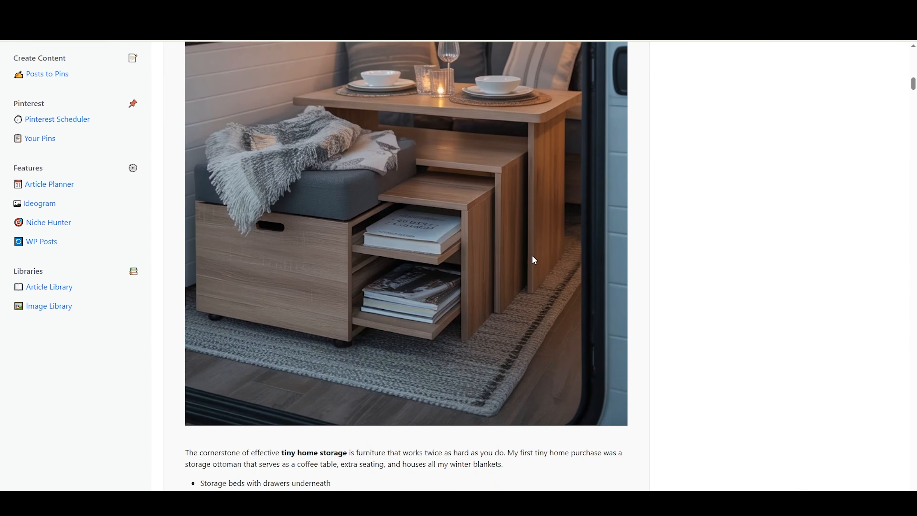
{"action": "scroll", "coordinate": [531, 256], "scroll_direction": "down", "scroll_amount": 15}
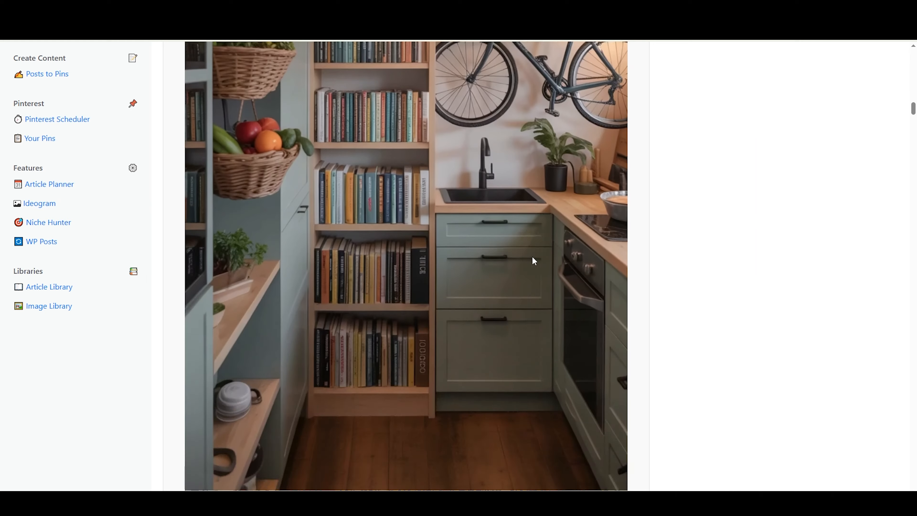
{"action": "scroll", "coordinate": [532, 257], "scroll_direction": "down", "scroll_amount": 8}
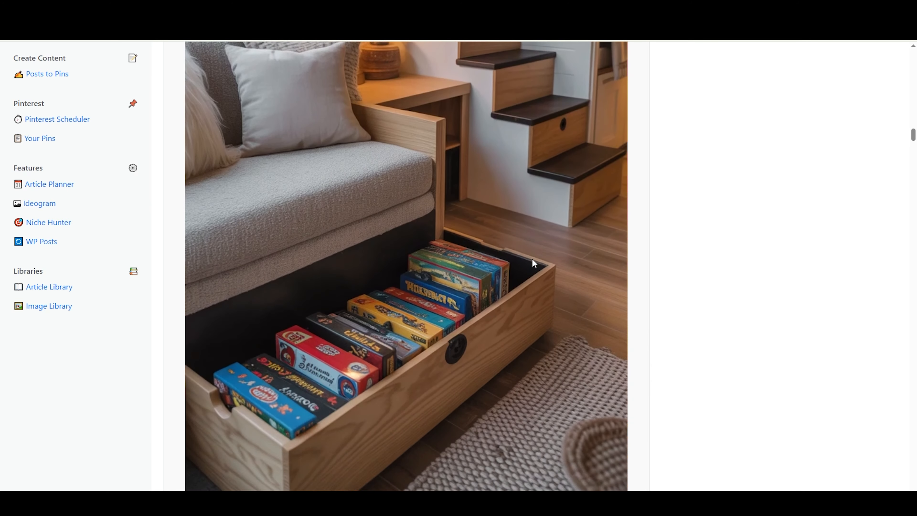